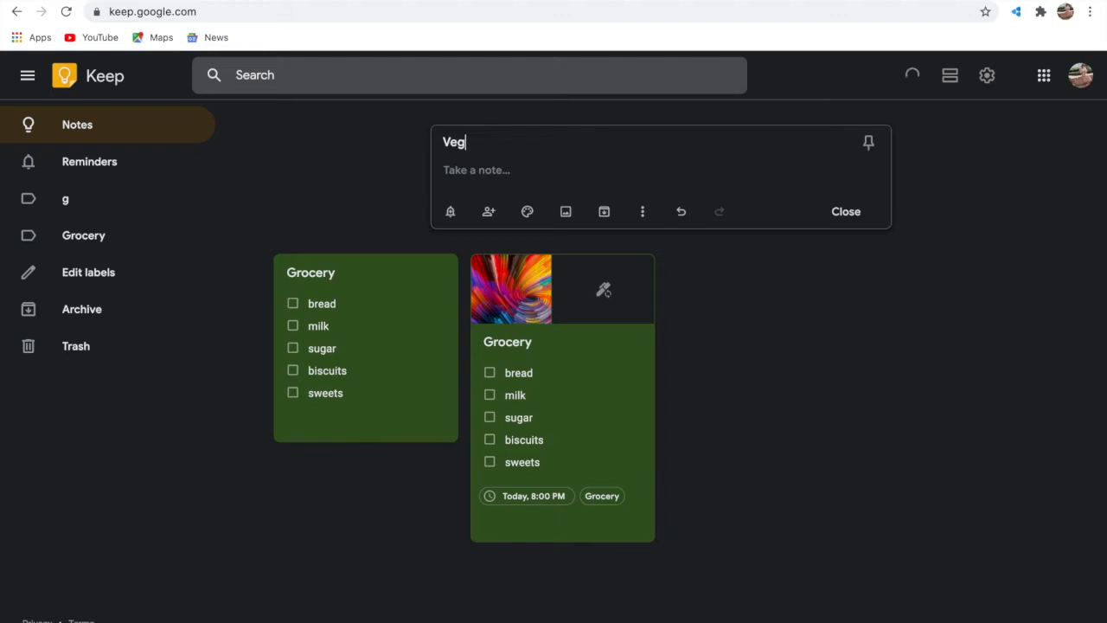
# Step: Title the new note "Vegetables" and list beetroot, turnip and broccoli on separate lines
pyautogui.write('es')
pyautogui.click(459, 173)
pyautogui.write('b')
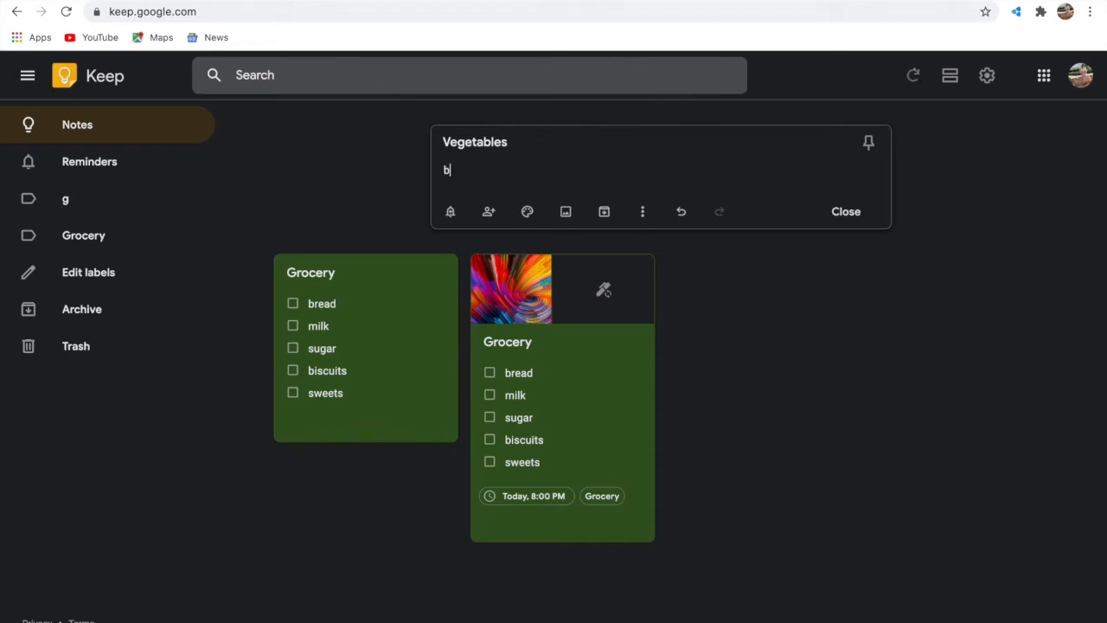
pyautogui.write('eetroot')
pyautogui.press('Return')
pyautogui.write('tu')
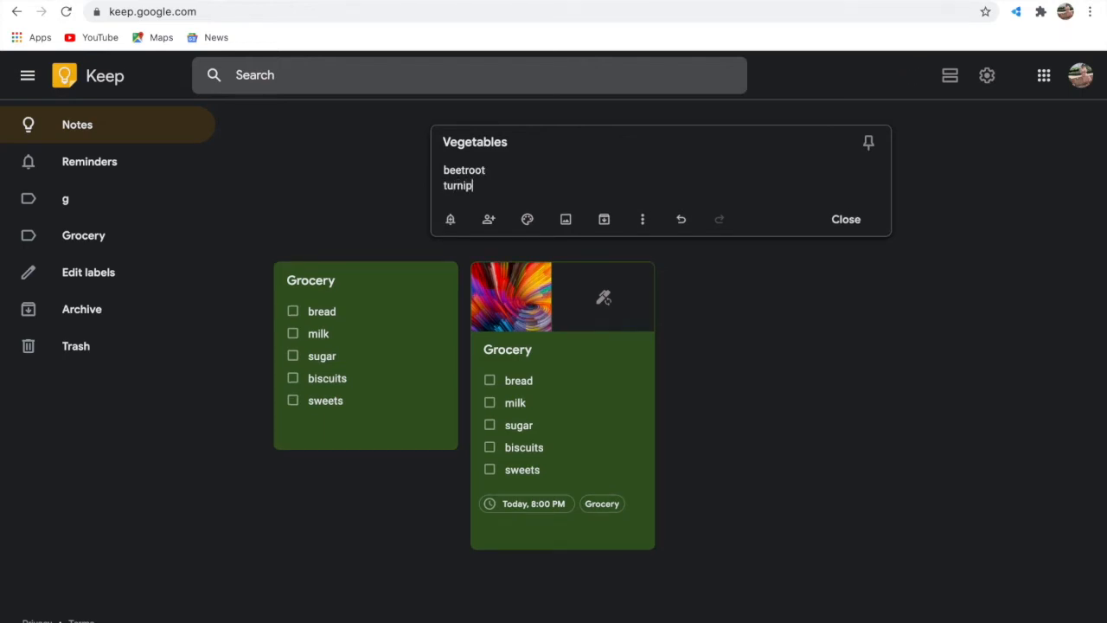
pyautogui.write('rnip')
pyautogui.press('Return')
pyautogui.write('bro')
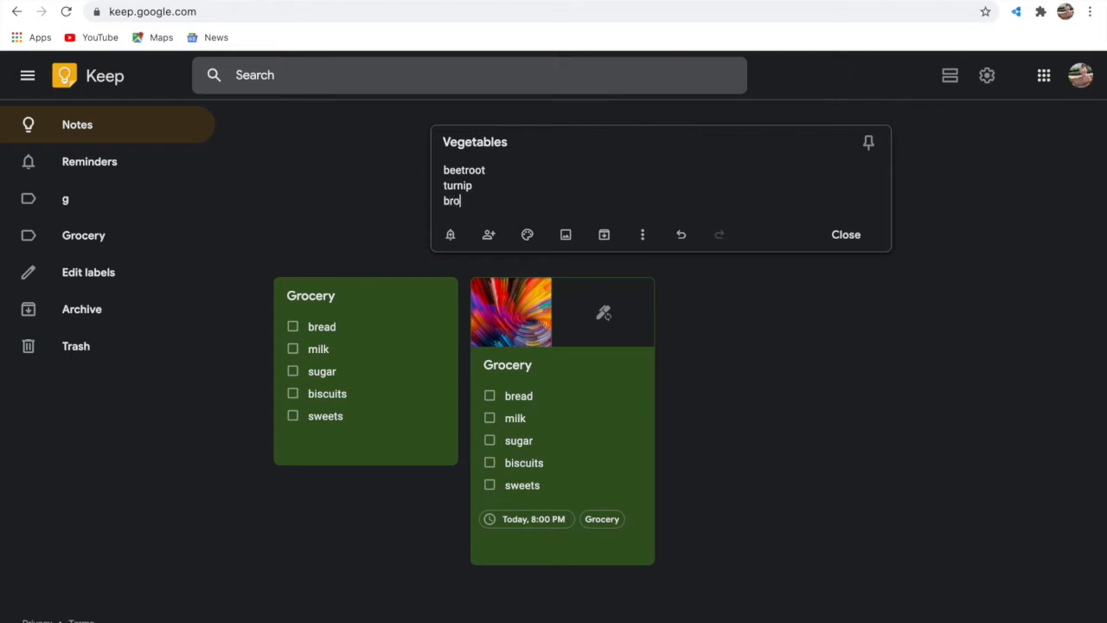
pyautogui.write('ccoli')
pyautogui.press('Return')
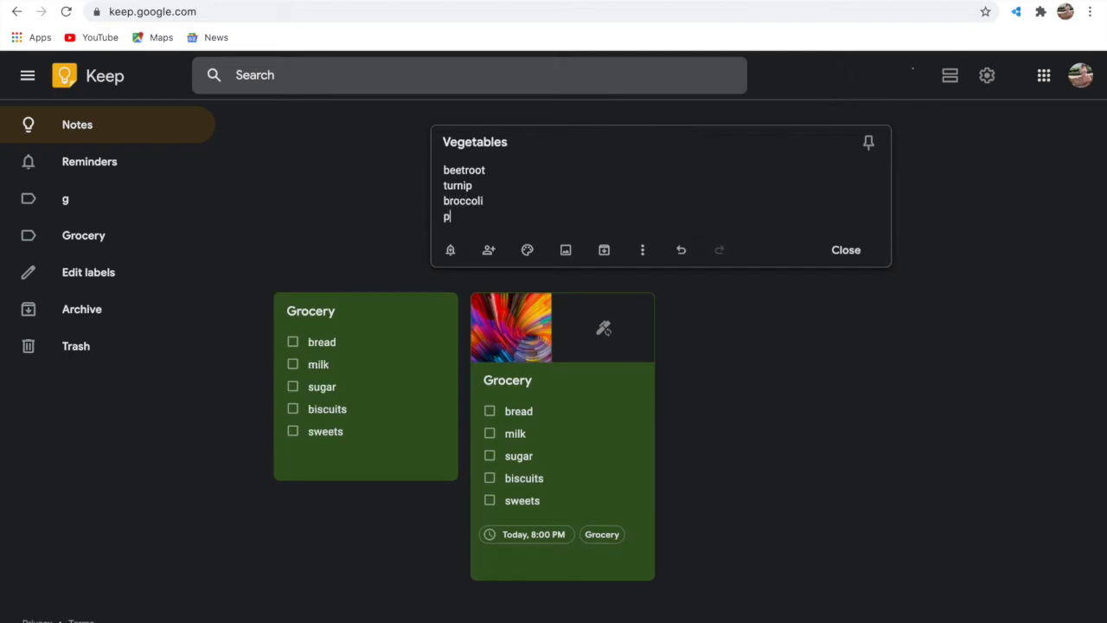
# Step: Continue the vegetable list with potato, tomatoes, onion and celery, each on its own line
pyautogui.write('potato')
pyautogui.press('Return')
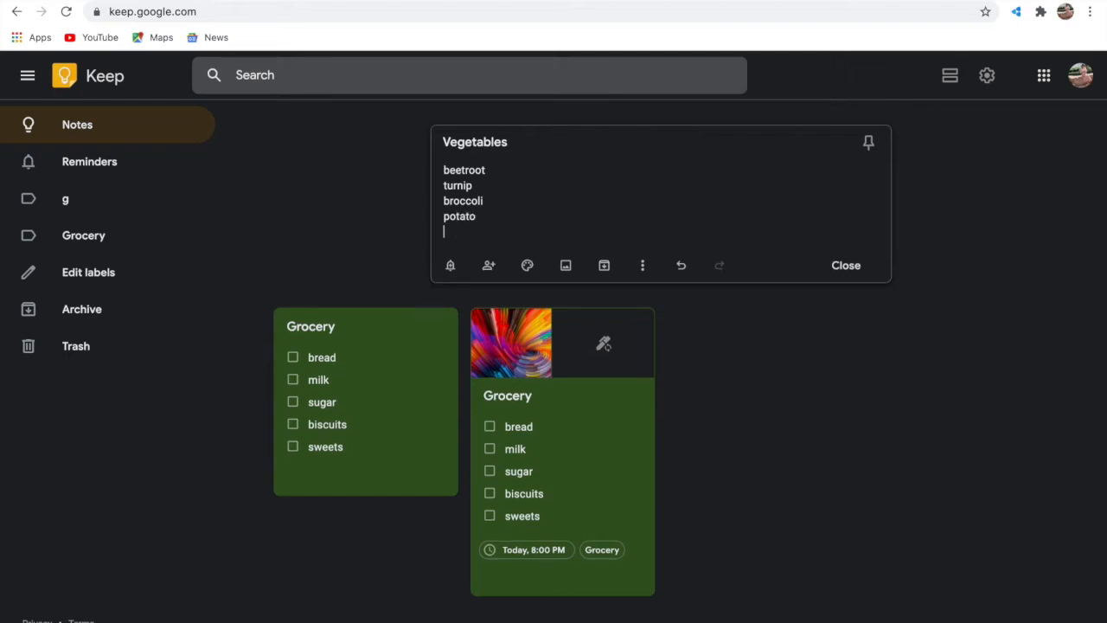
pyautogui.write('tomatoes')
pyautogui.press('Return')
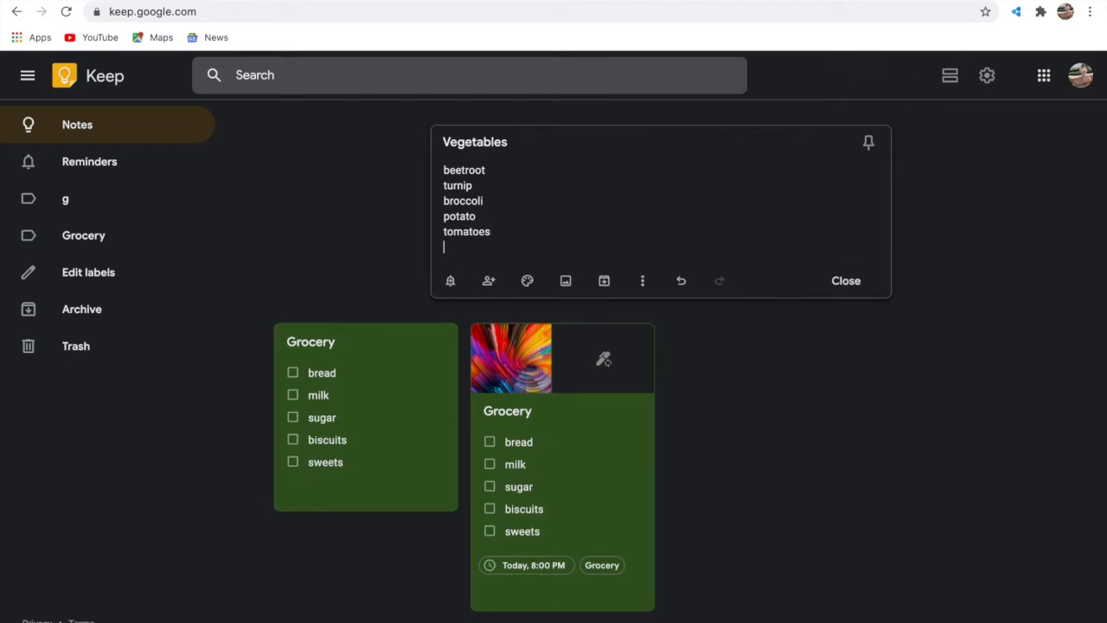
pyautogui.write('onion')
pyautogui.press('Return')
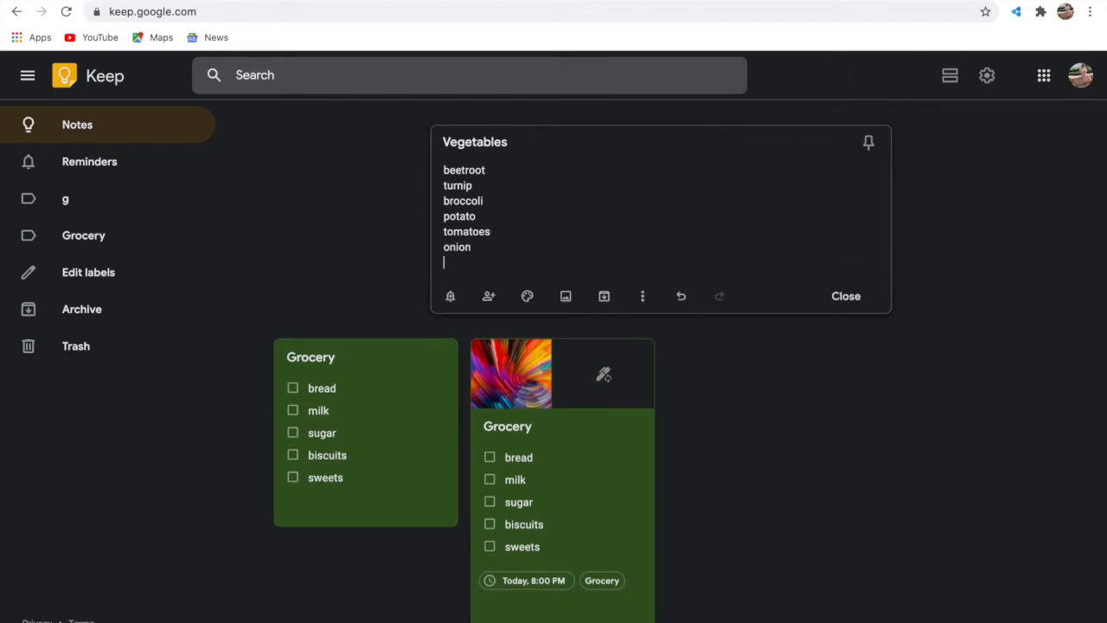
pyautogui.write('celery')
# Step: Colour the Vegetables note muted teal-blue and add the colourful swirl screenshot from the Desktop as its image
pyautogui.moveTo(531, 310)
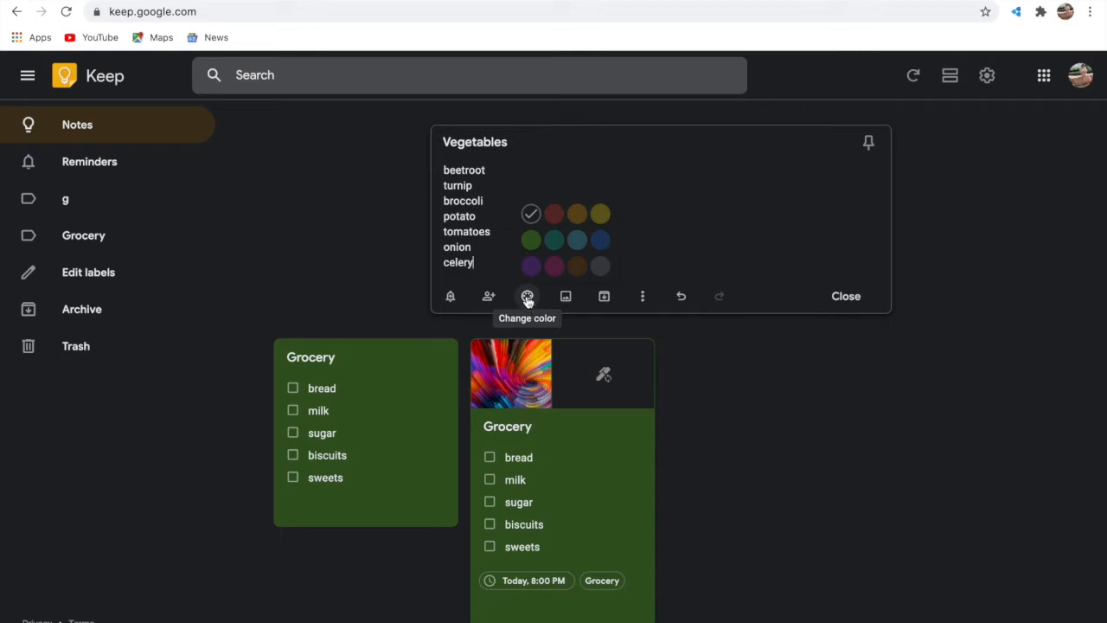
pyautogui.click(577, 242)
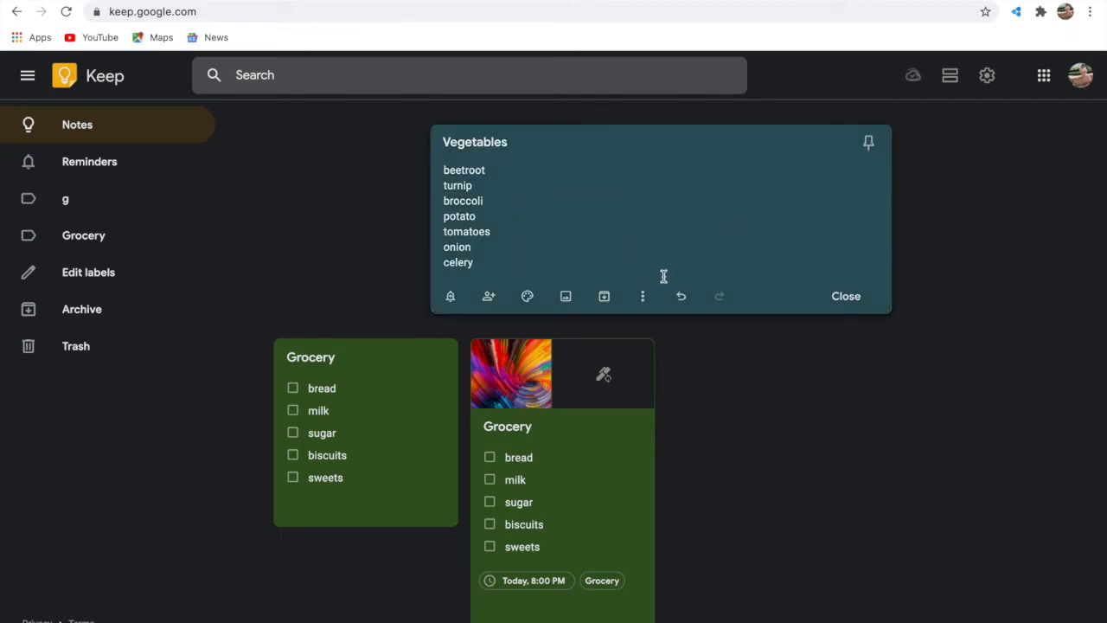
pyautogui.click(566, 302)
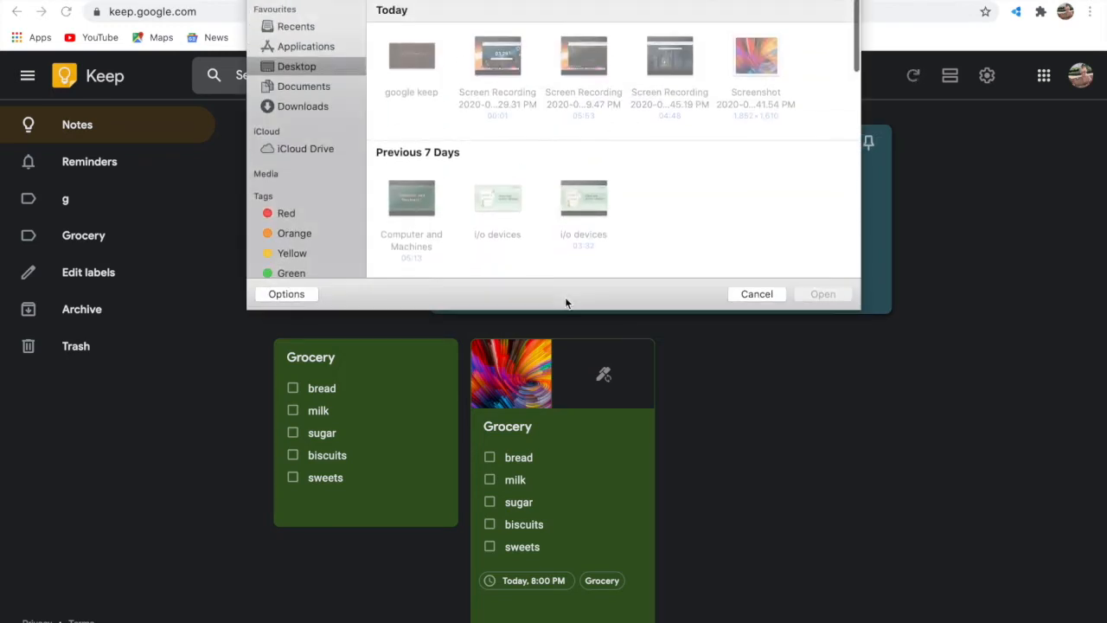
pyautogui.doubleClick(765, 57)
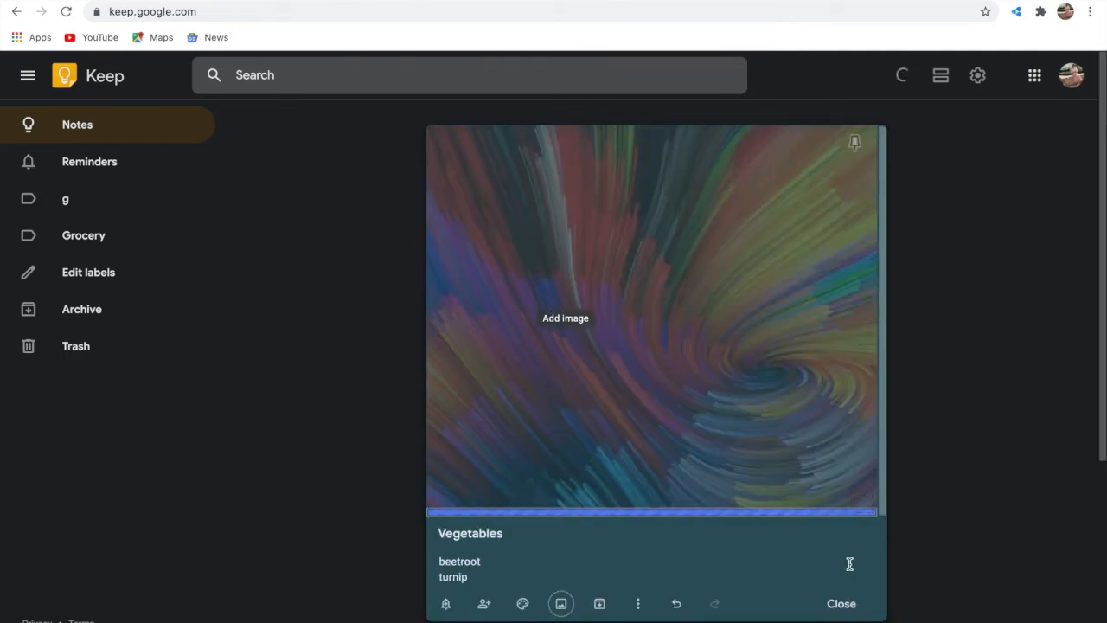
# Step: Create a new label named "vegetable" and assign it to the Vegetables note
pyautogui.click(638, 603)
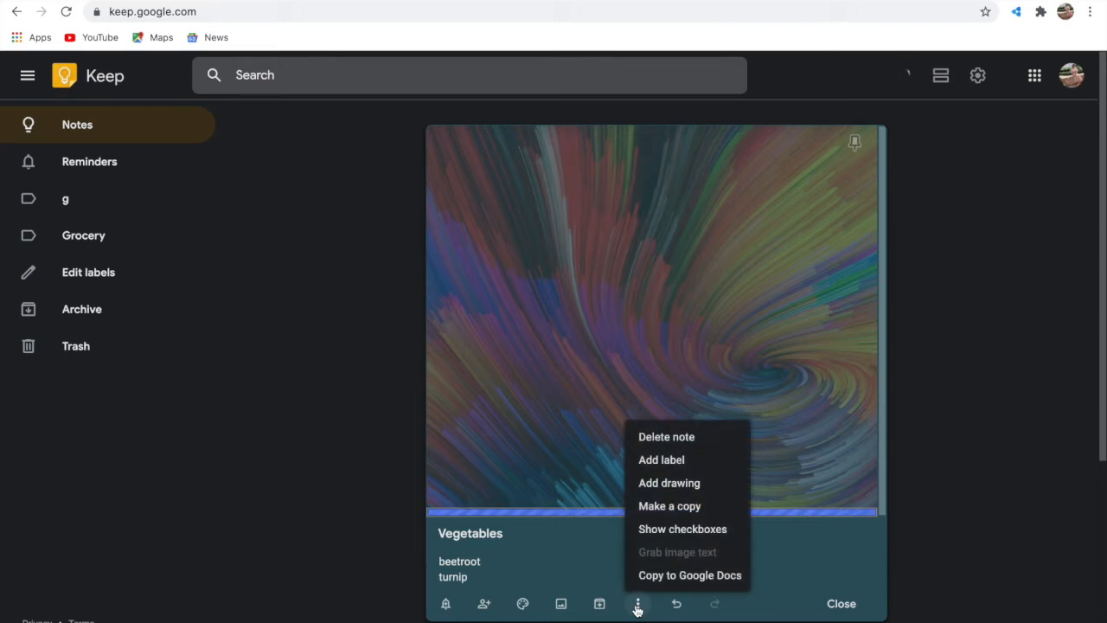
pyautogui.click(672, 459)
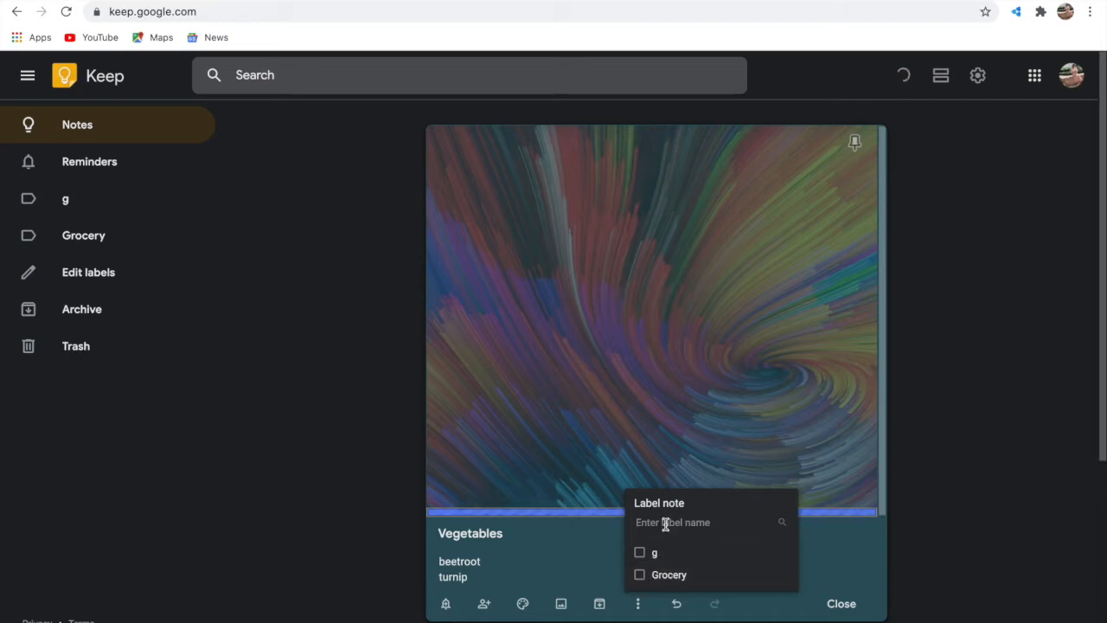
pyautogui.write('veg')
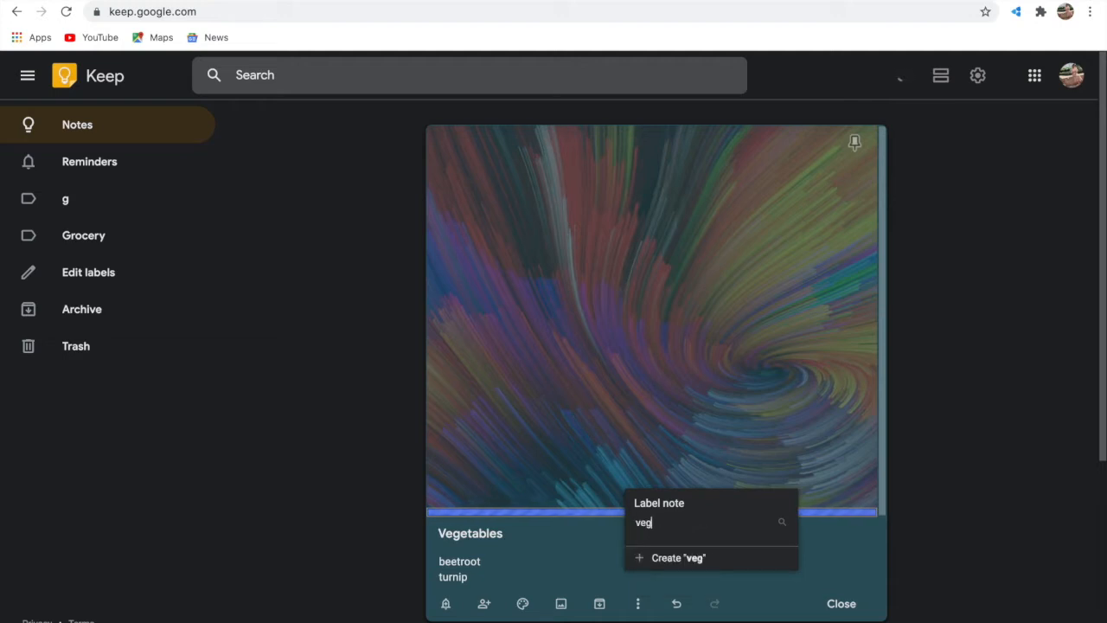
pyautogui.write('etable')
pyautogui.press('Return')
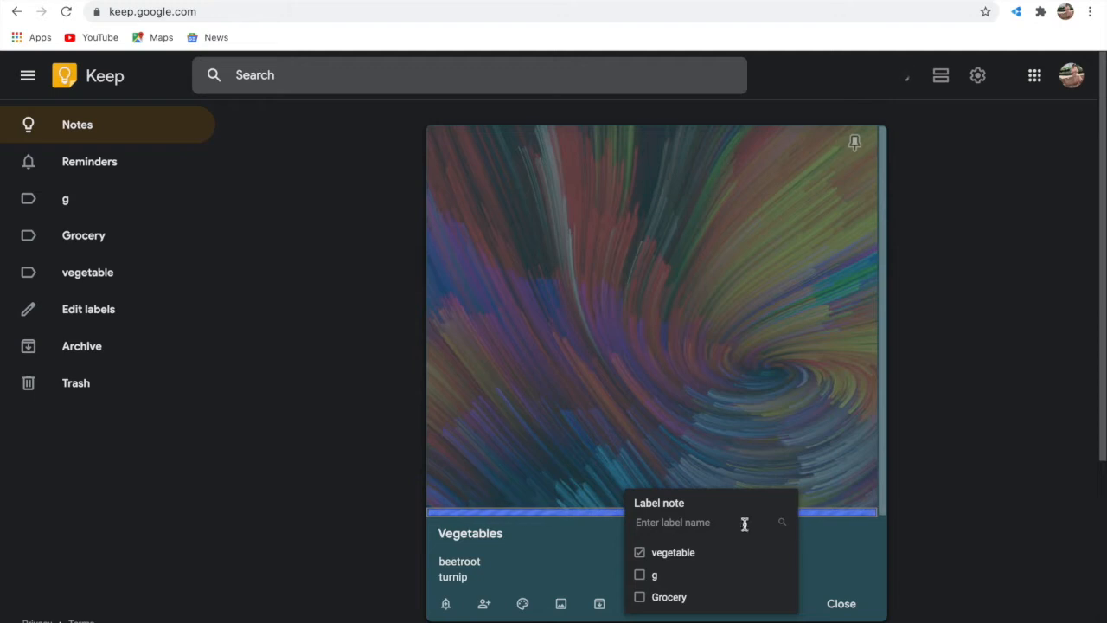
pyautogui.click(858, 581)
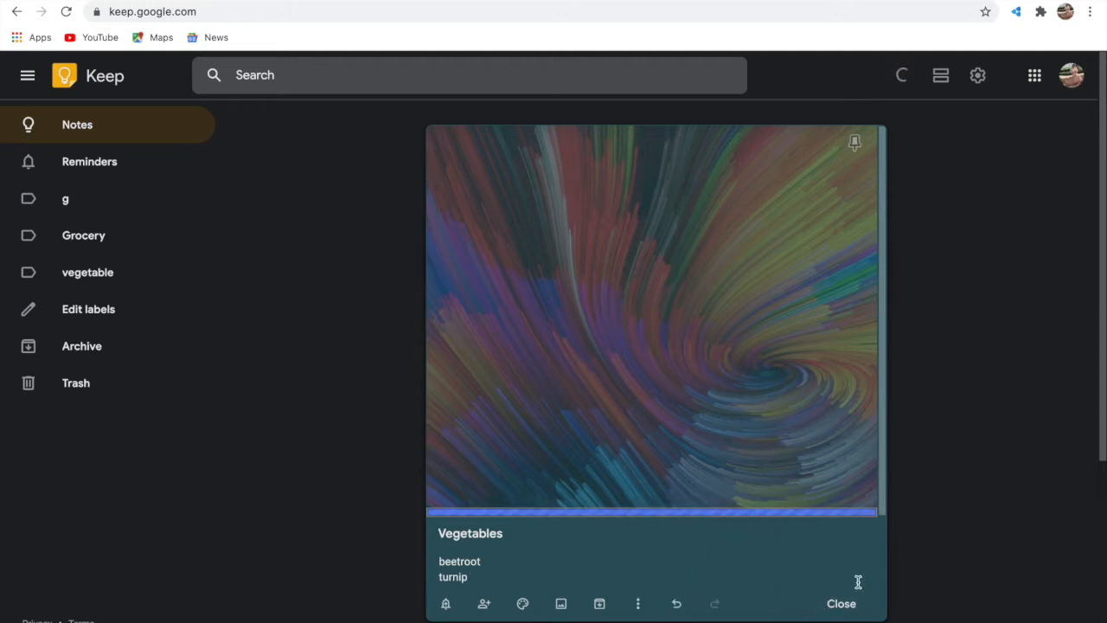
# Step: Show checkboxes for the vegetable list and tick off beetroot and broccoli
pyautogui.click(638, 603)
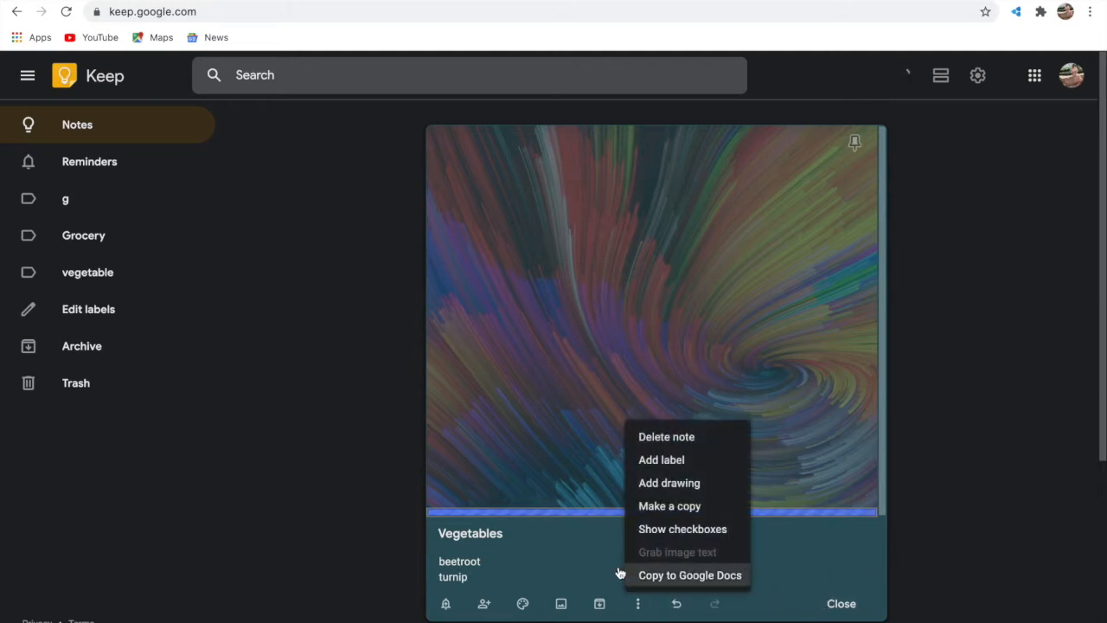
pyautogui.click(653, 531)
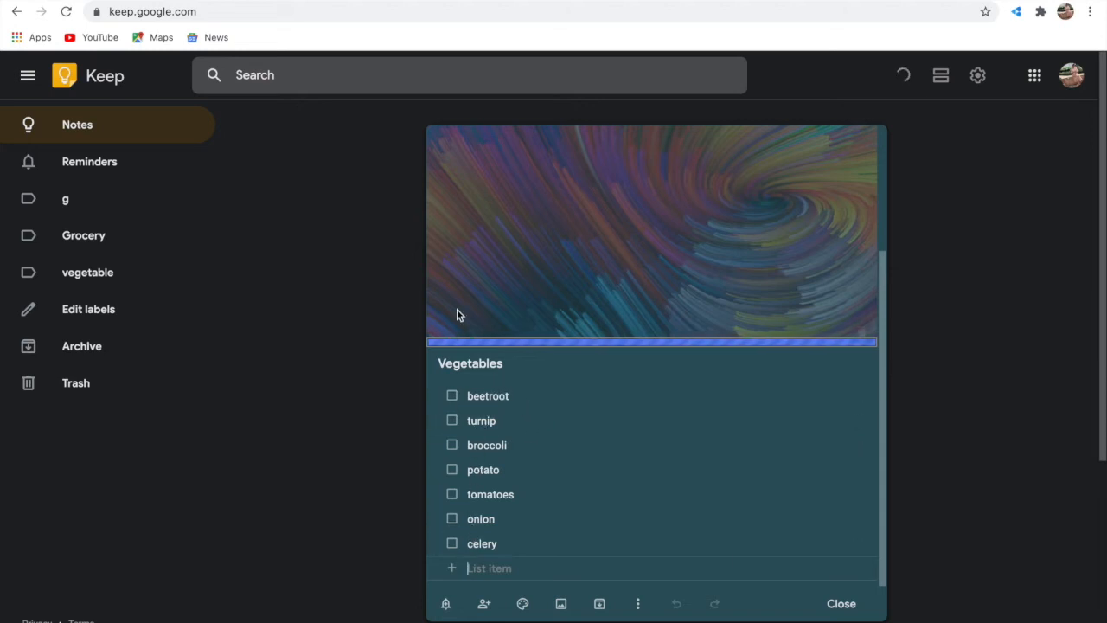
pyautogui.click(452, 396)
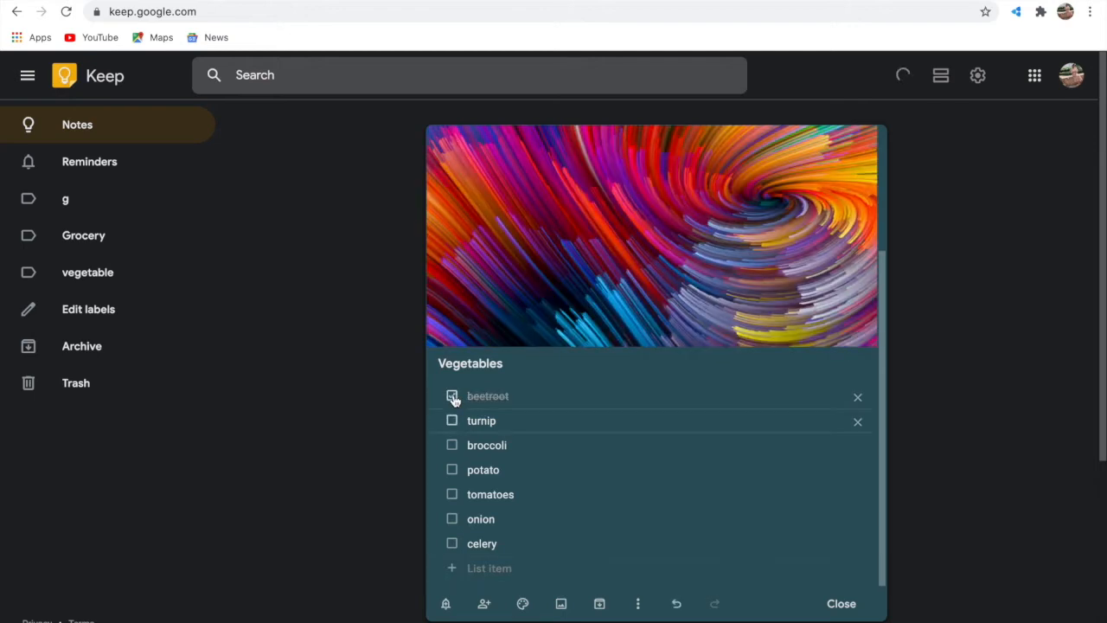
pyautogui.click(452, 420)
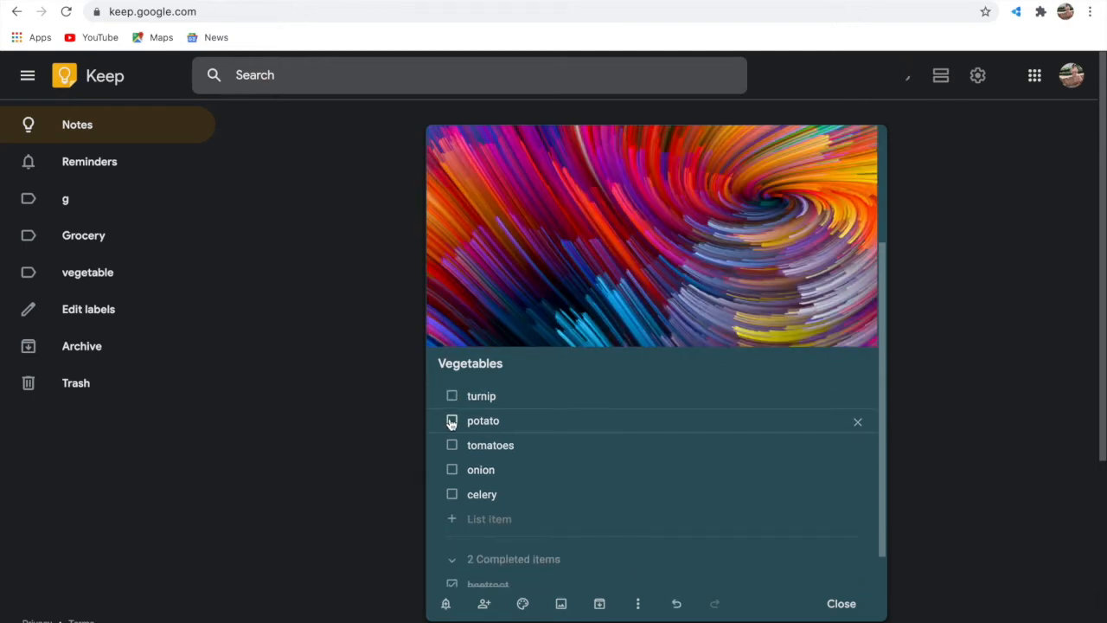
pyautogui.scroll(-1, 451, 422)
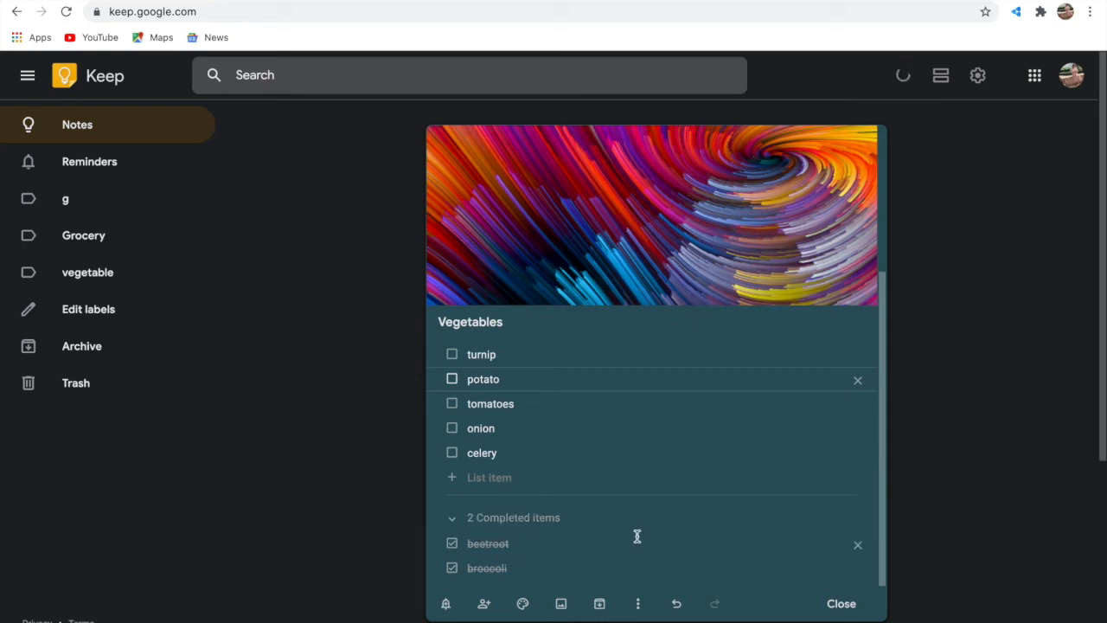
pyautogui.scroll(-3, 323, 494)
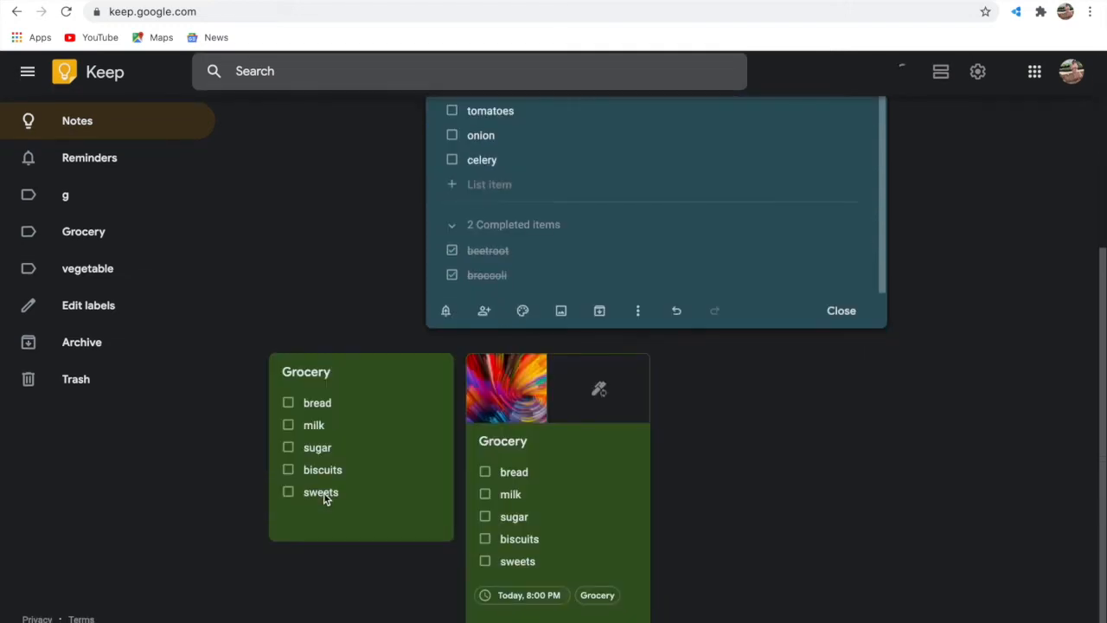
# Step: Uncheck all items in the Vegetables note and hide its checkboxes
pyautogui.click(637, 315)
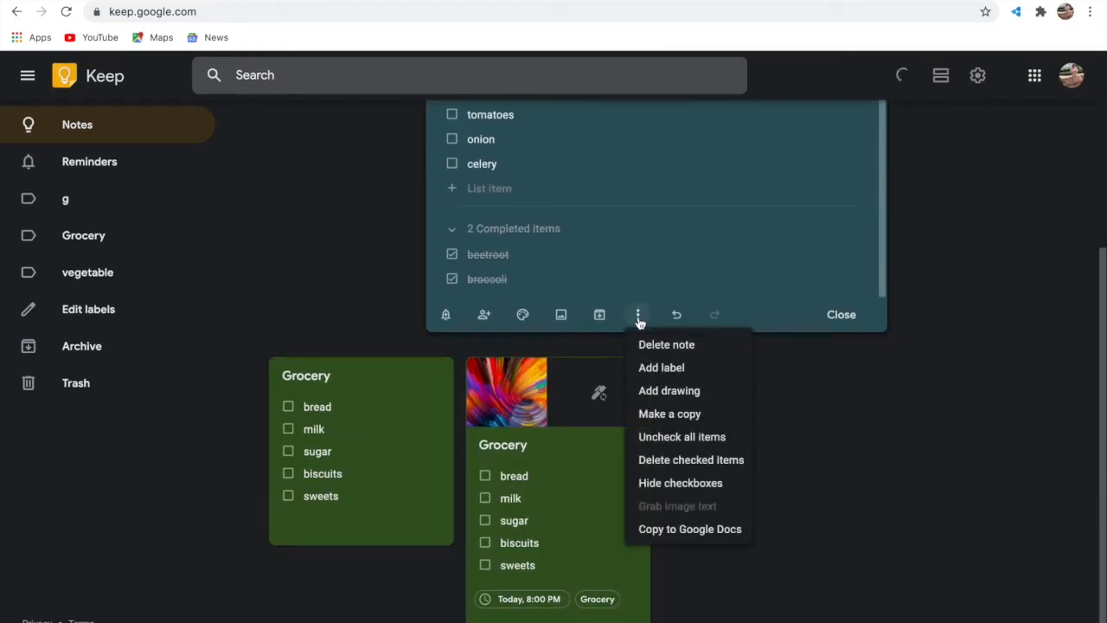
pyautogui.click(660, 441)
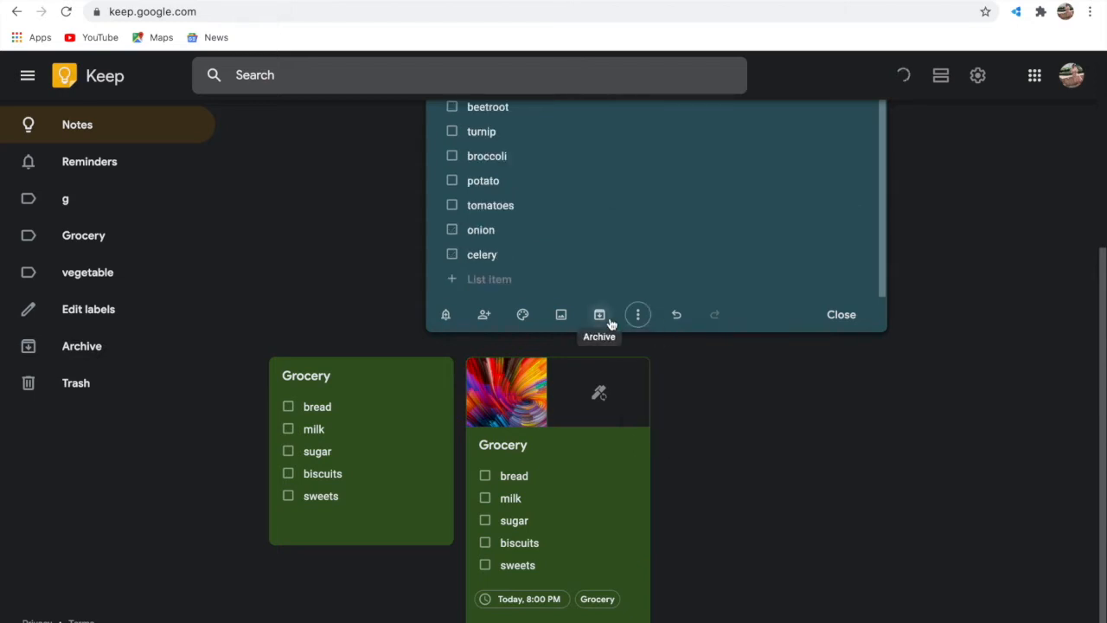
pyautogui.scroll(2, 612, 189)
pyautogui.scroll(-3, 611, 189)
pyautogui.scroll(1, 612, 188)
pyautogui.click(637, 314)
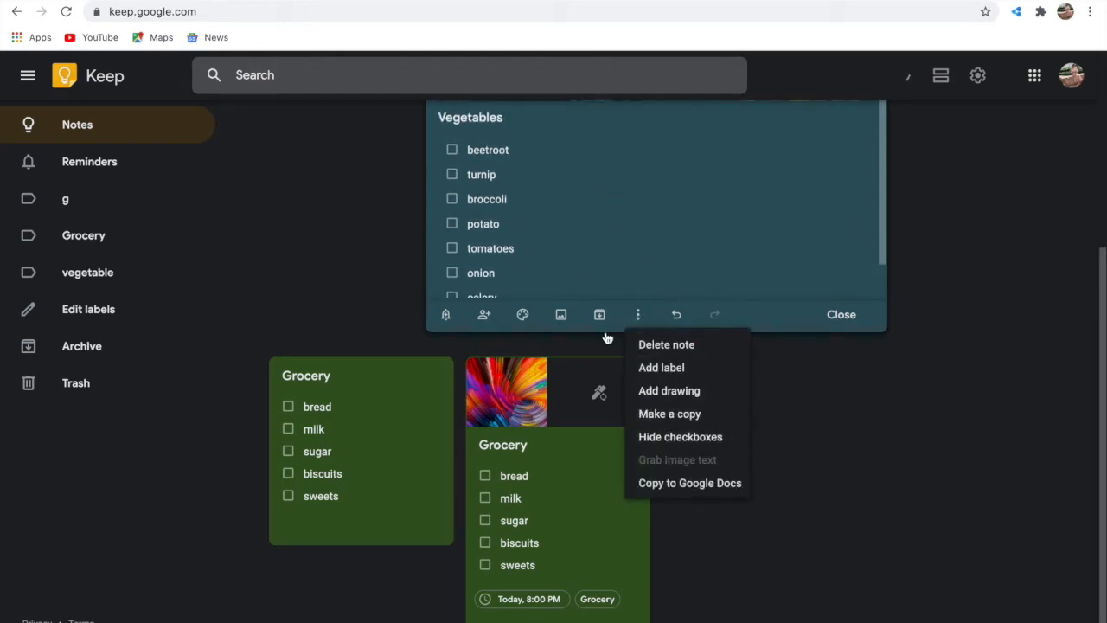
pyautogui.click(670, 439)
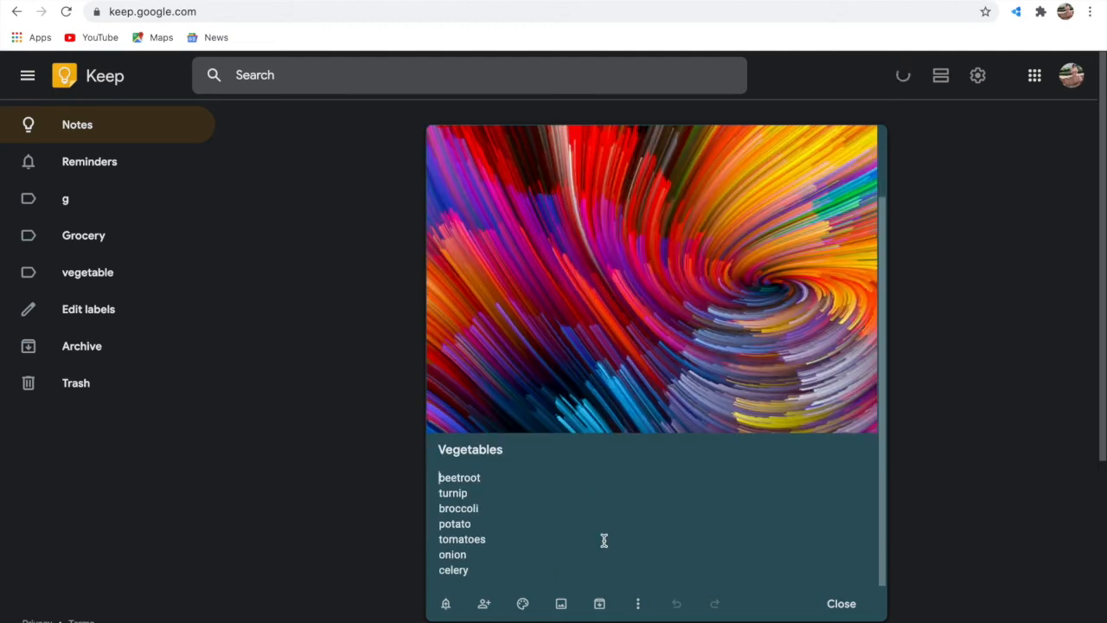
# Step: Turn the vegetable list into a checklist and tick off beetroot and turnip
pyautogui.click(637, 602)
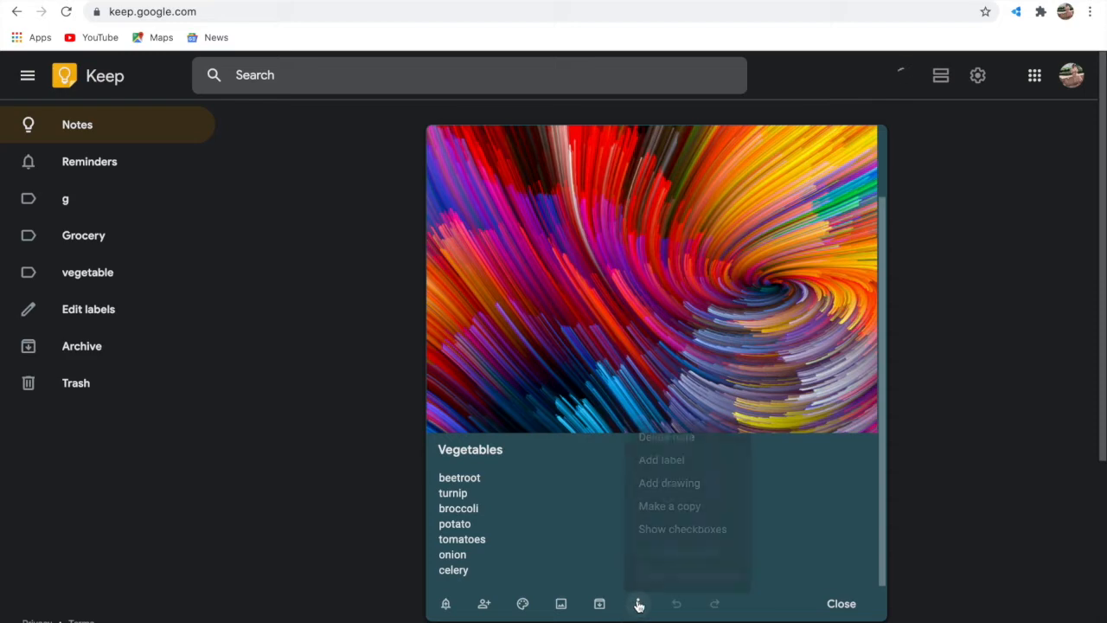
pyautogui.click(659, 530)
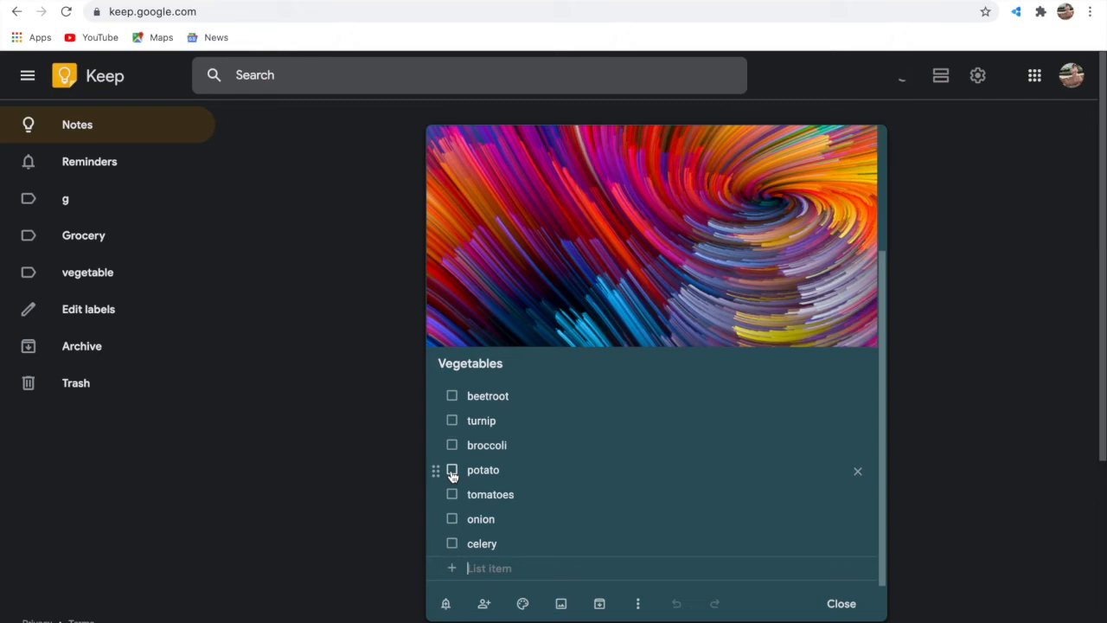
pyautogui.click(451, 397)
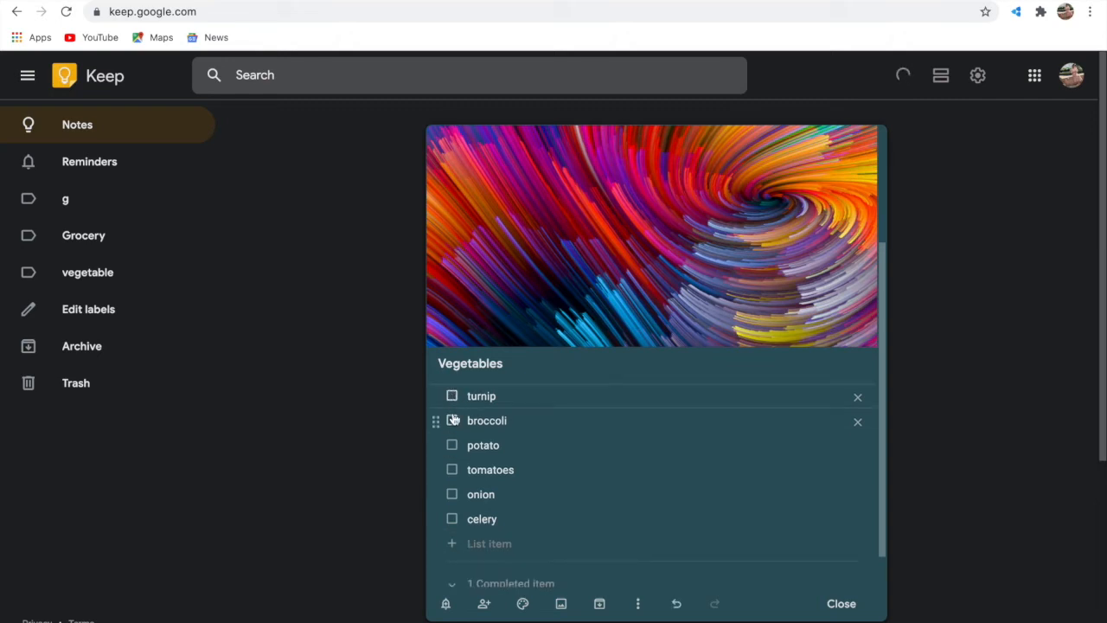
pyautogui.click(452, 396)
pyautogui.scroll(-1, 499, 492)
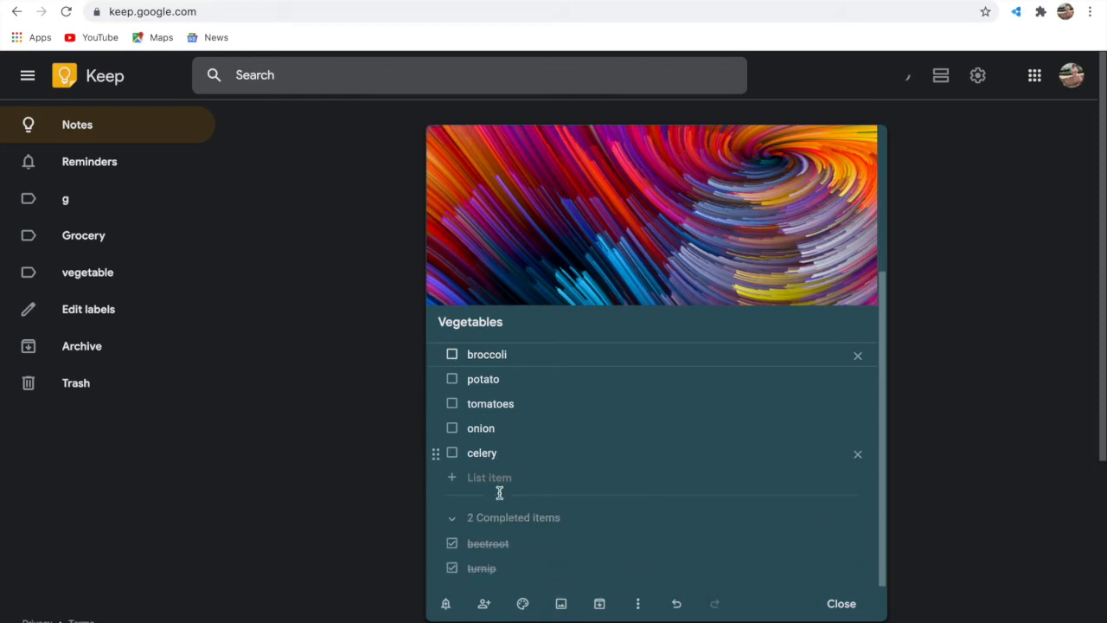
# Step: Add a drawing of a large heart in red pen to the Vegetables note and return to the notes overview
pyautogui.click(640, 610)
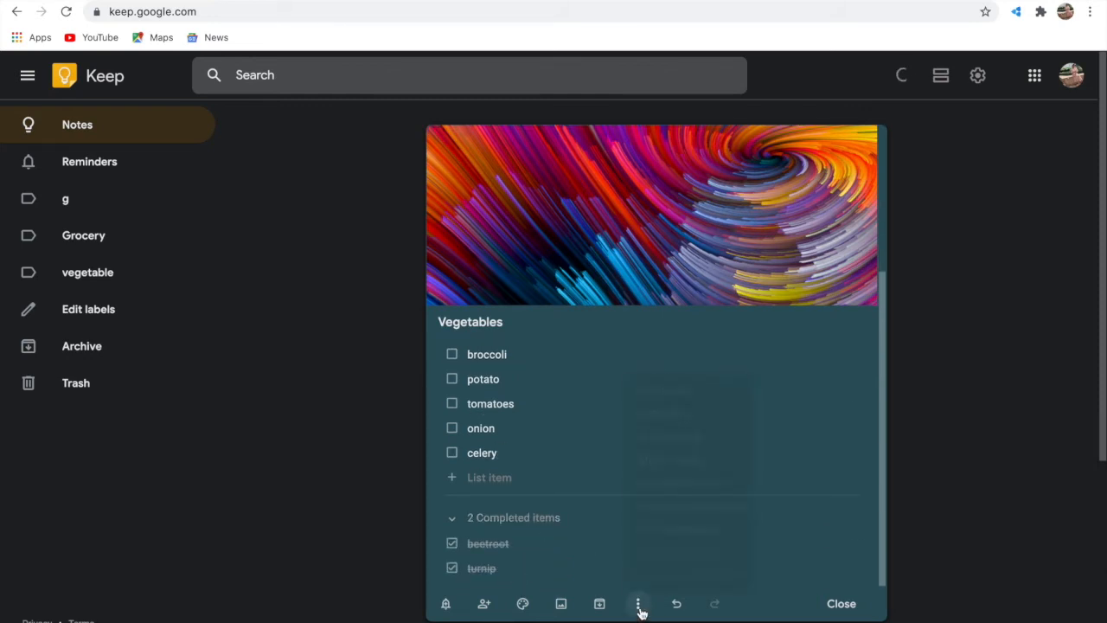
pyautogui.click(638, 605)
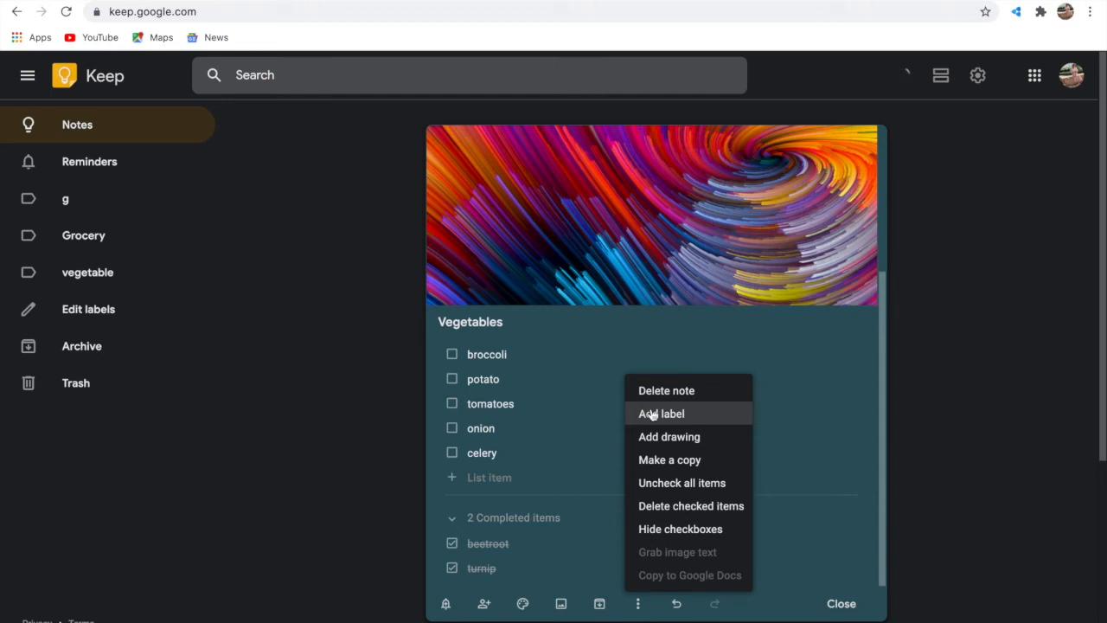
pyautogui.click(691, 438)
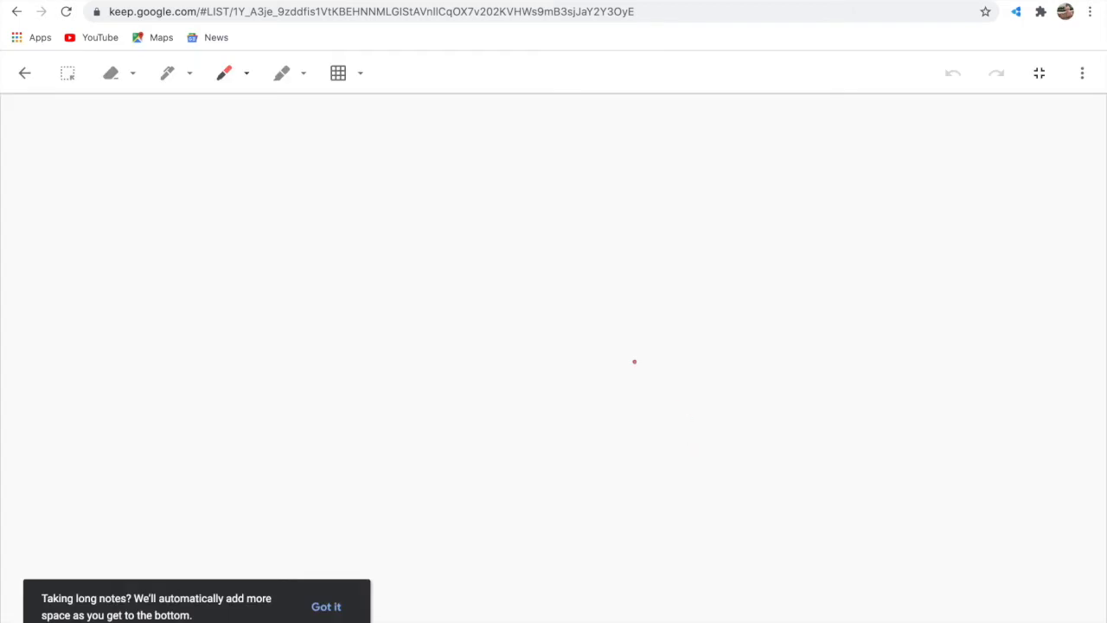
pyautogui.moveTo(459, 397)
pyautogui.mouseDown()
pyautogui.moveTo(274, 408)
pyautogui.moveTo(405, 622)
pyautogui.moveTo(429, 622)
pyautogui.mouseUp()
pyautogui.moveTo(459, 397); pyautogui.dragTo(446, 622)
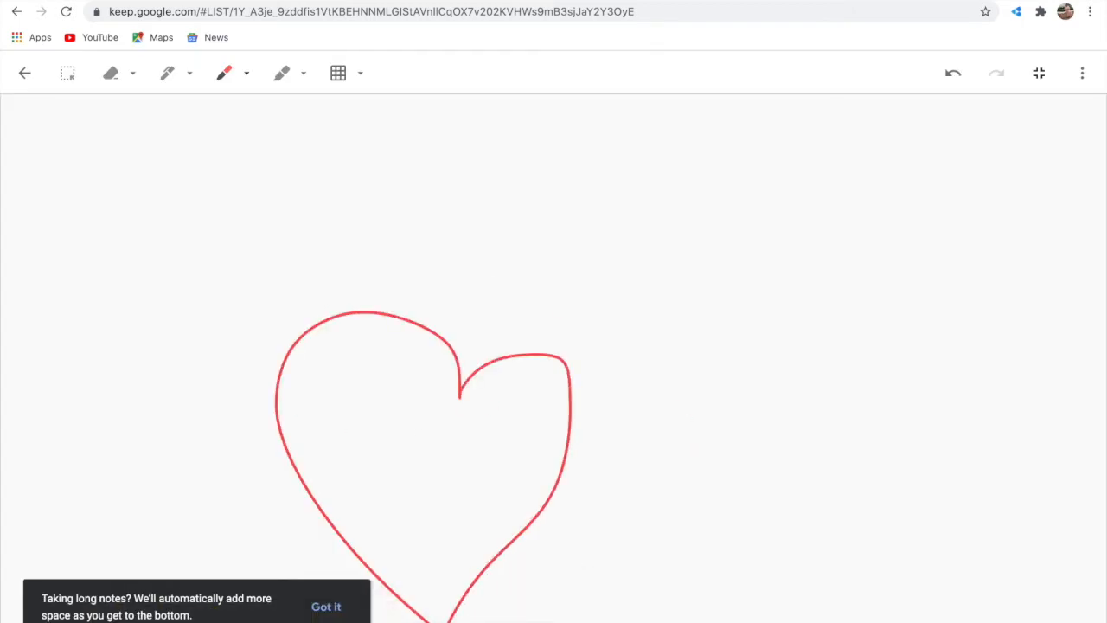
pyautogui.click(16, 11)
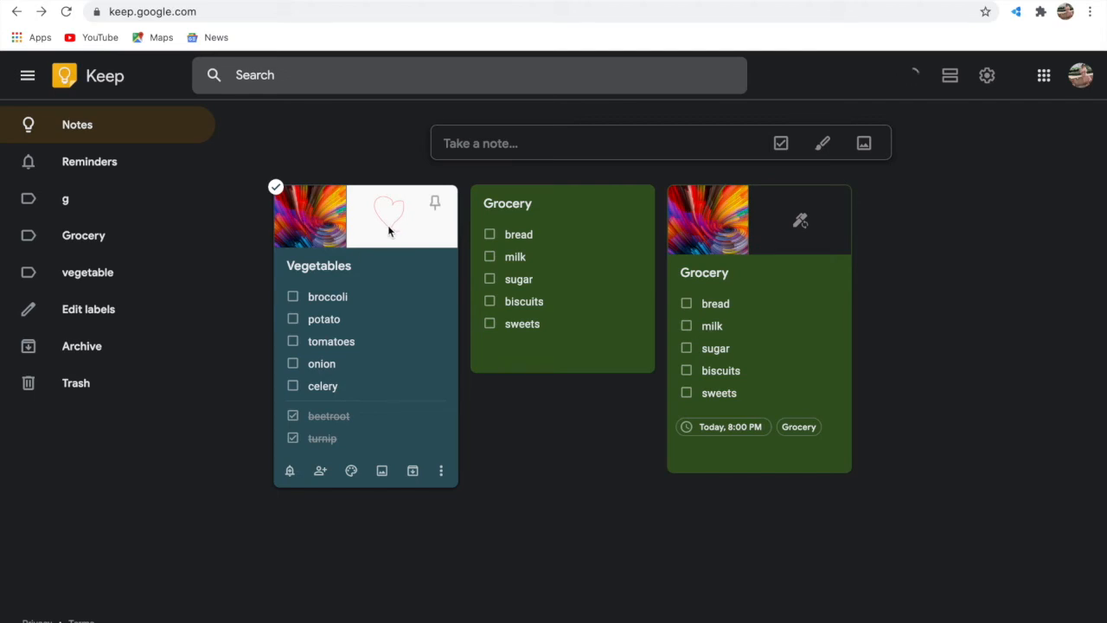
# Step: Set a reminder for later today at 8:00 PM on the Vegetables note
pyautogui.click(289, 475)
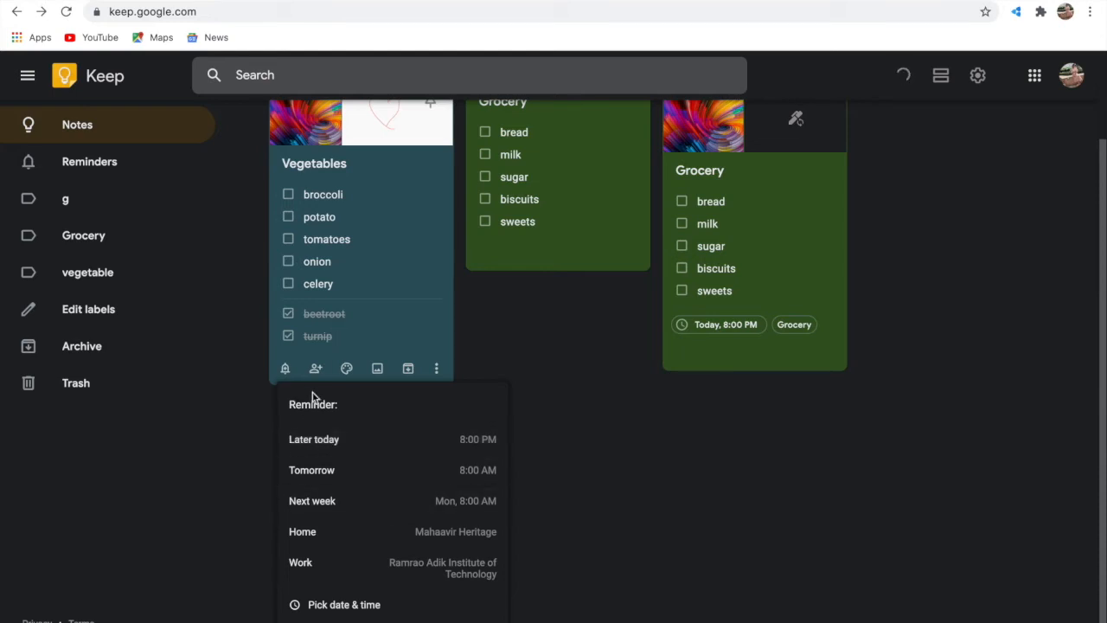
pyautogui.click(318, 439)
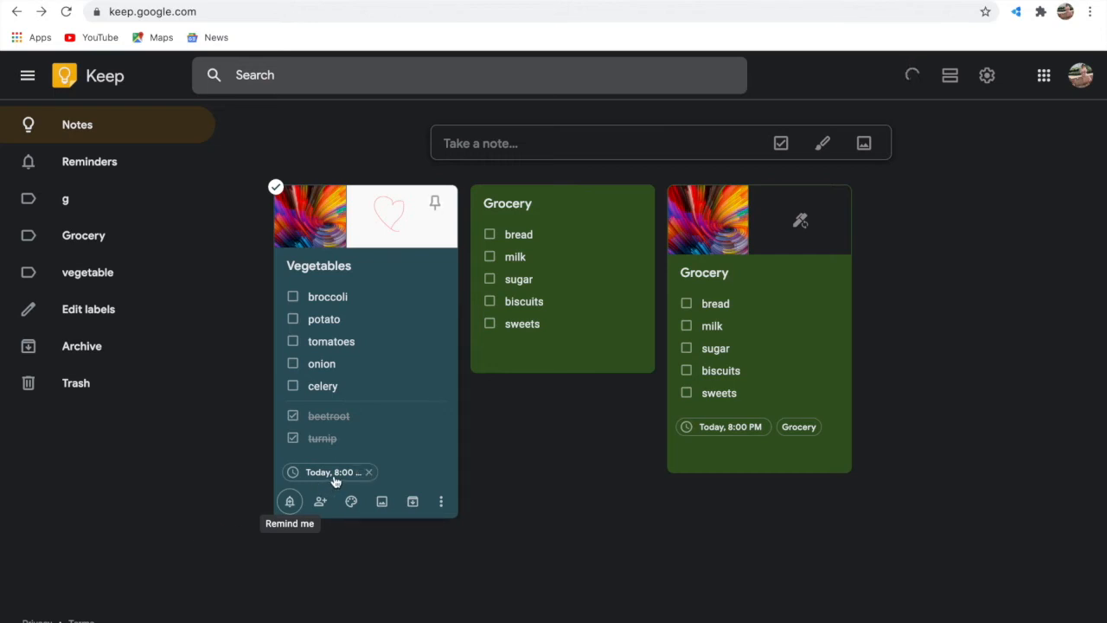
# Step: Look through the notes filed under the vegetable, g and Grocery labels, and return to all notes
pyautogui.click(95, 275)
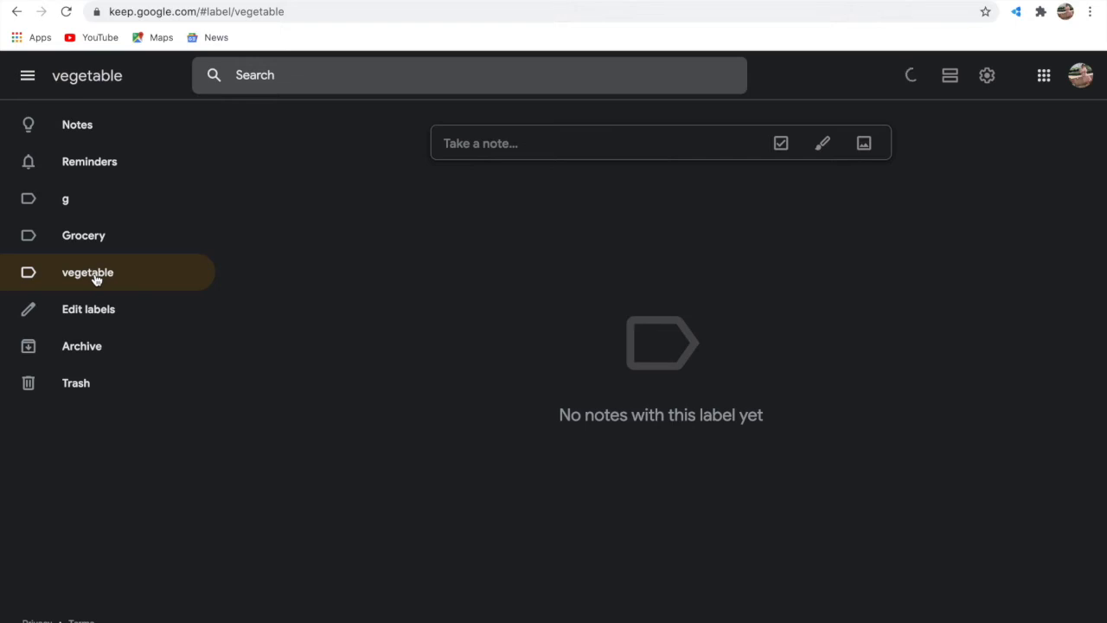
pyautogui.click(71, 244)
pyautogui.click(66, 206)
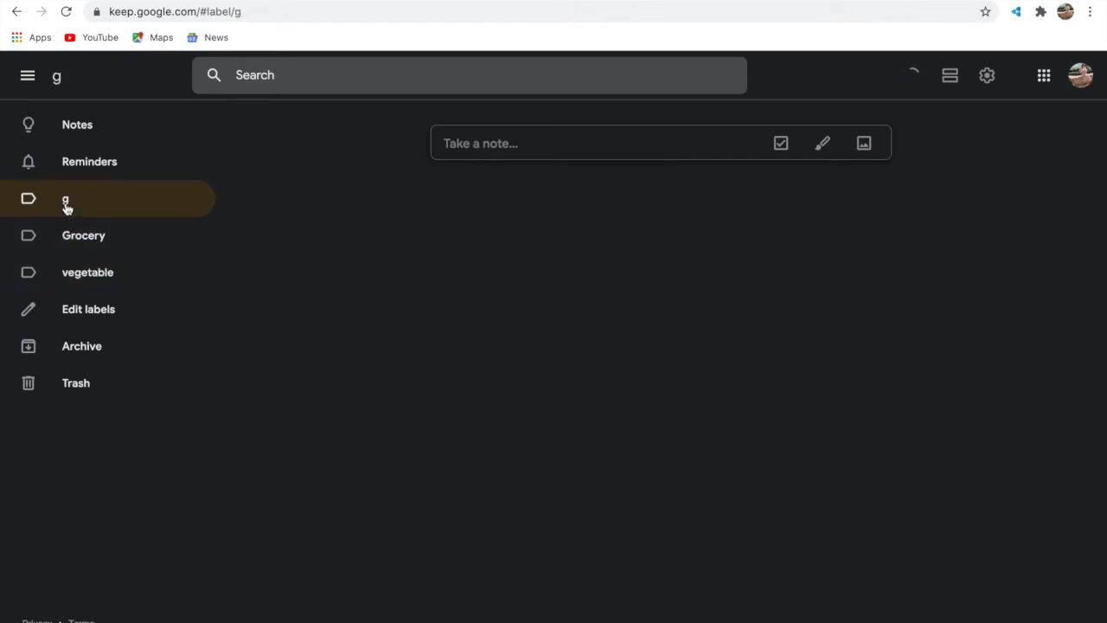
pyautogui.click(70, 239)
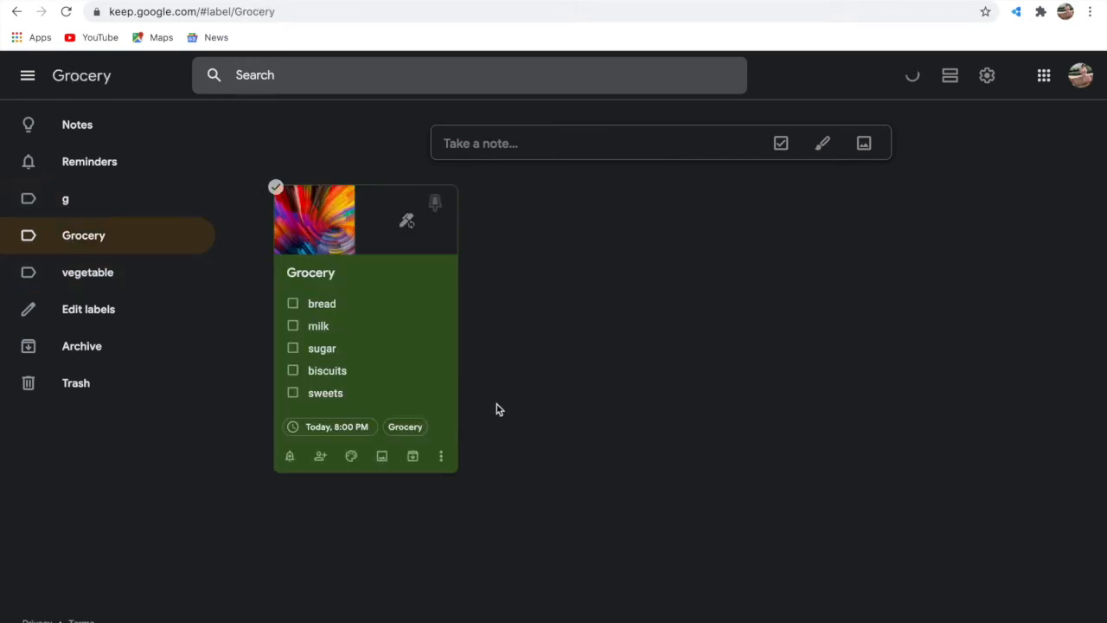
pyautogui.click(79, 127)
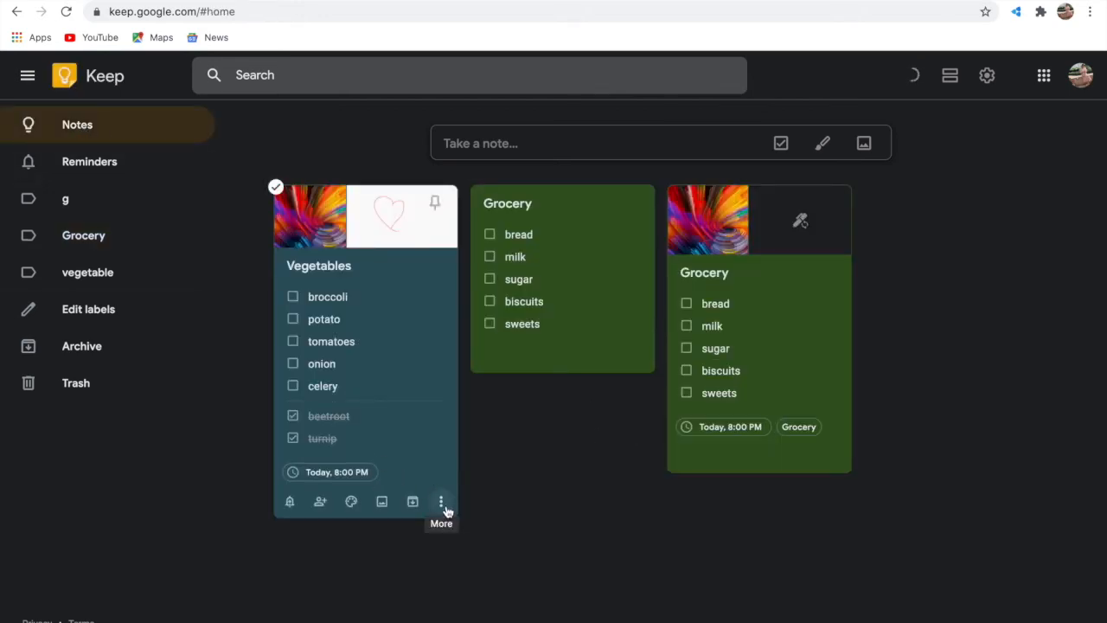
# Step: Assign the vegetable label to the Vegetables note, and close the note
pyautogui.click(441, 503)
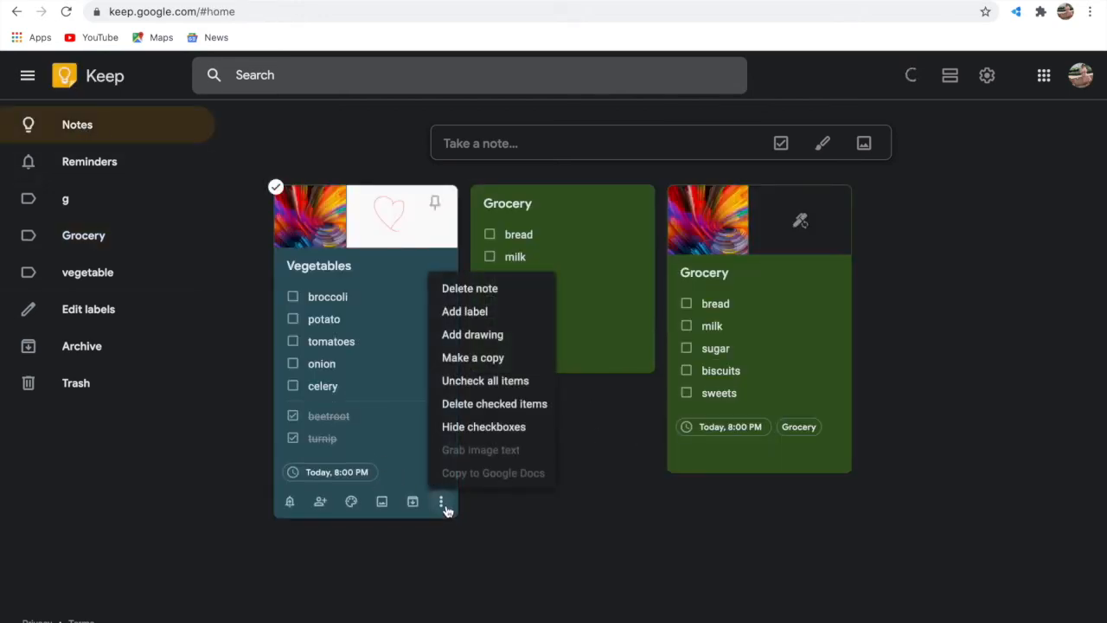
pyautogui.click(473, 313)
pyautogui.click(443, 620)
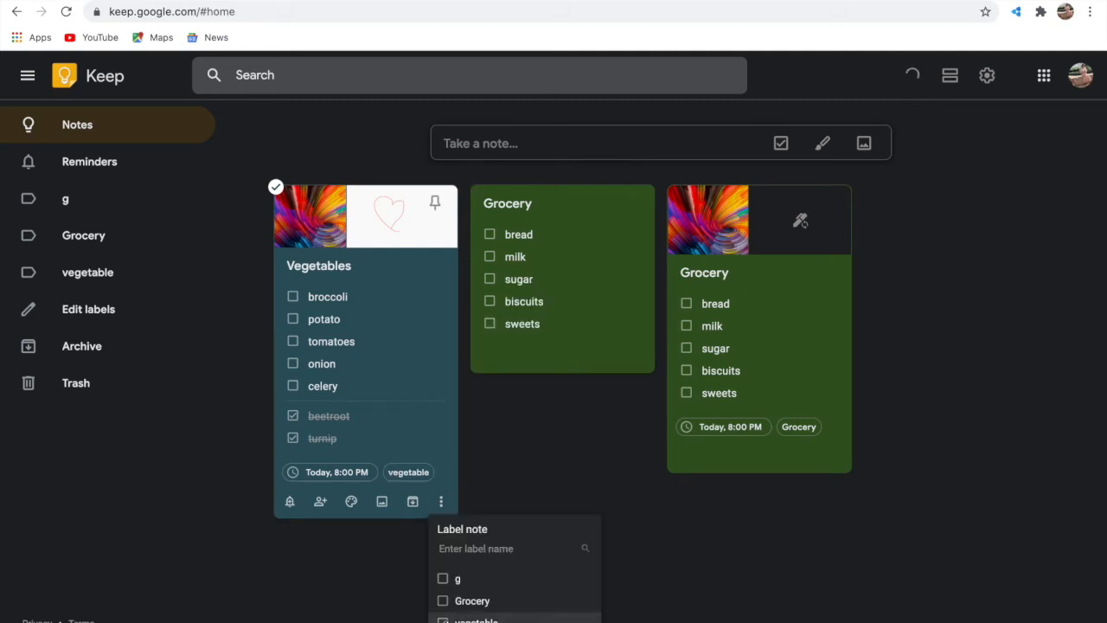
pyautogui.click(444, 429)
pyautogui.click(443, 426)
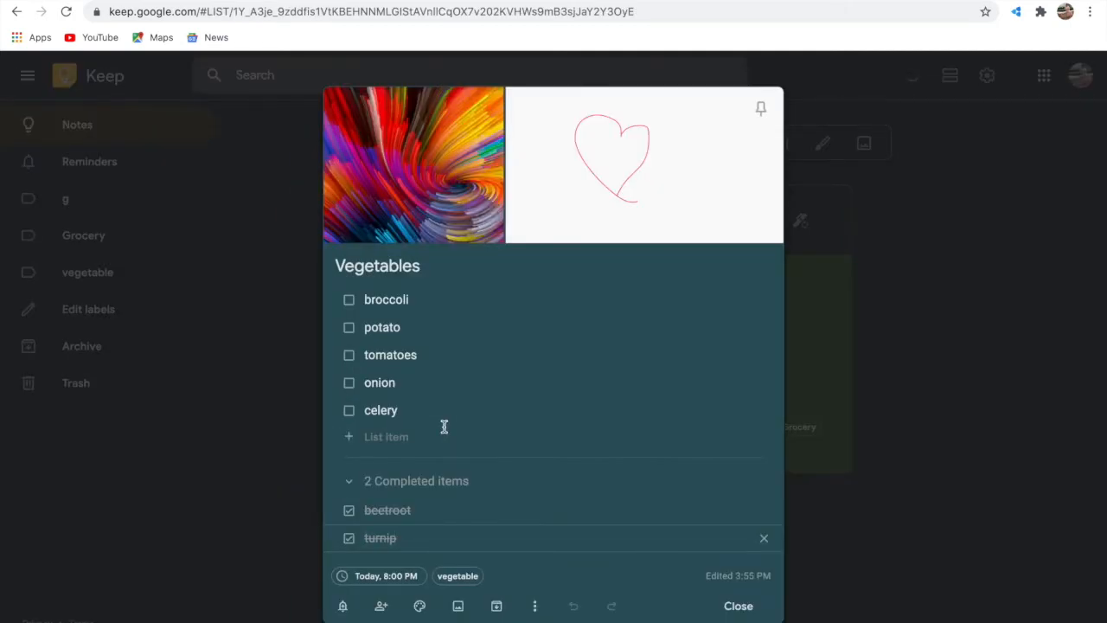
pyautogui.click(737, 604)
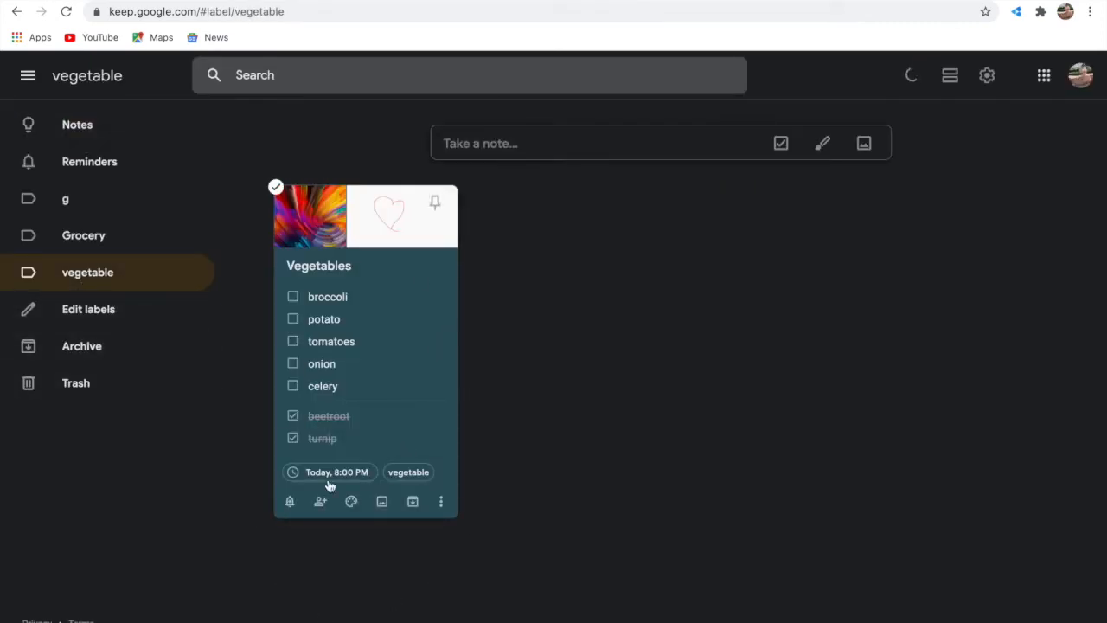
# Step: View the notes filed under the Grocery label and return to the full notes overview
pyautogui.click(95, 234)
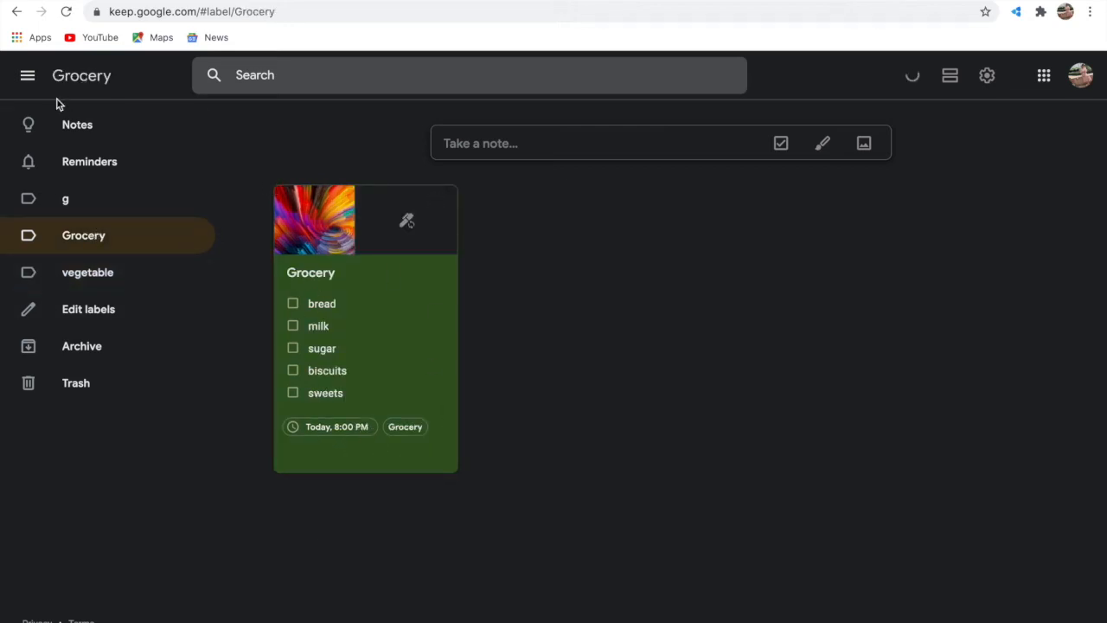
pyautogui.click(80, 129)
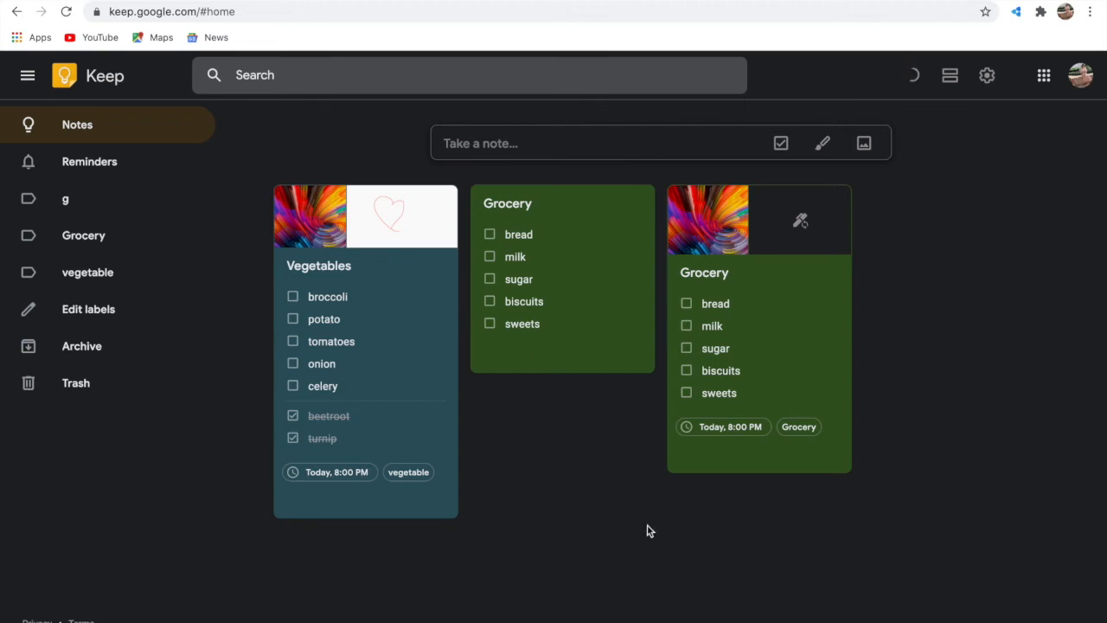
# Step: Start a new checklist note and title it "trip items"
pyautogui.click(781, 143)
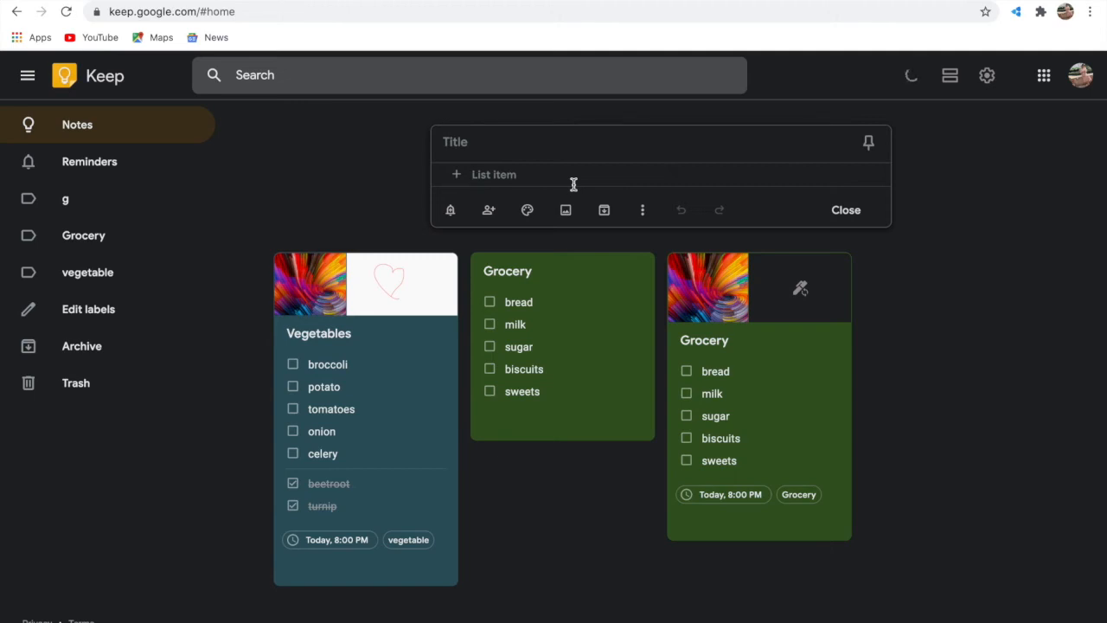
pyautogui.write('t')
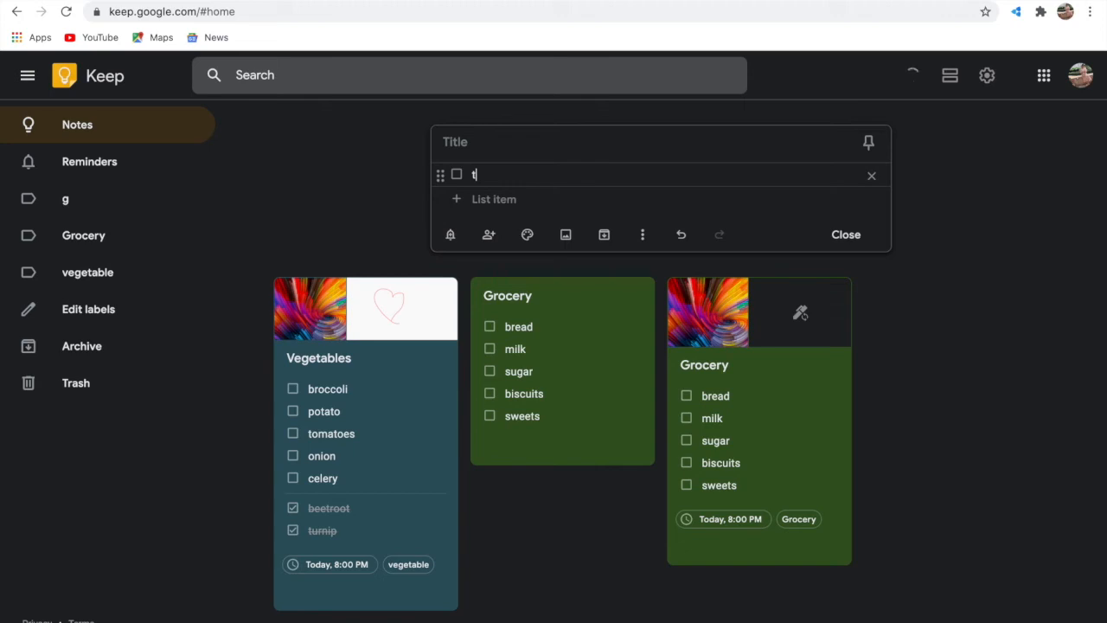
pyautogui.click(507, 143)
pyautogui.write('t')
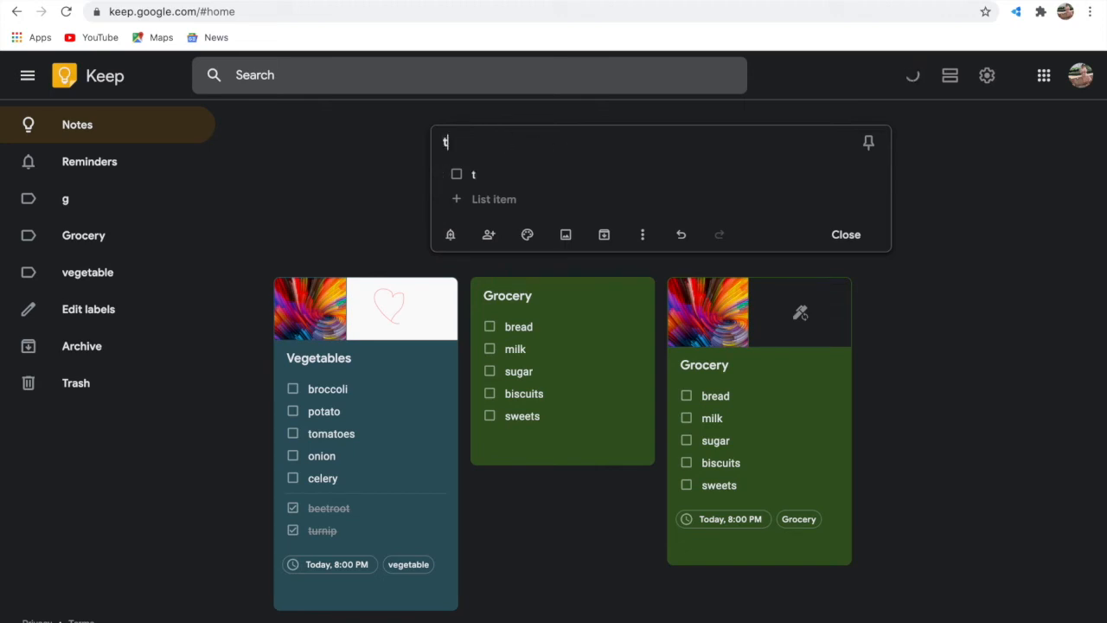
pyautogui.write('rip items')
# Step: Enter "showert gel", "showert cap" and "bathrobes" as items of the trip items checklist, and close the note
pyautogui.click(490, 177)
pyautogui.press('BackSpace')
pyautogui.write('sho')
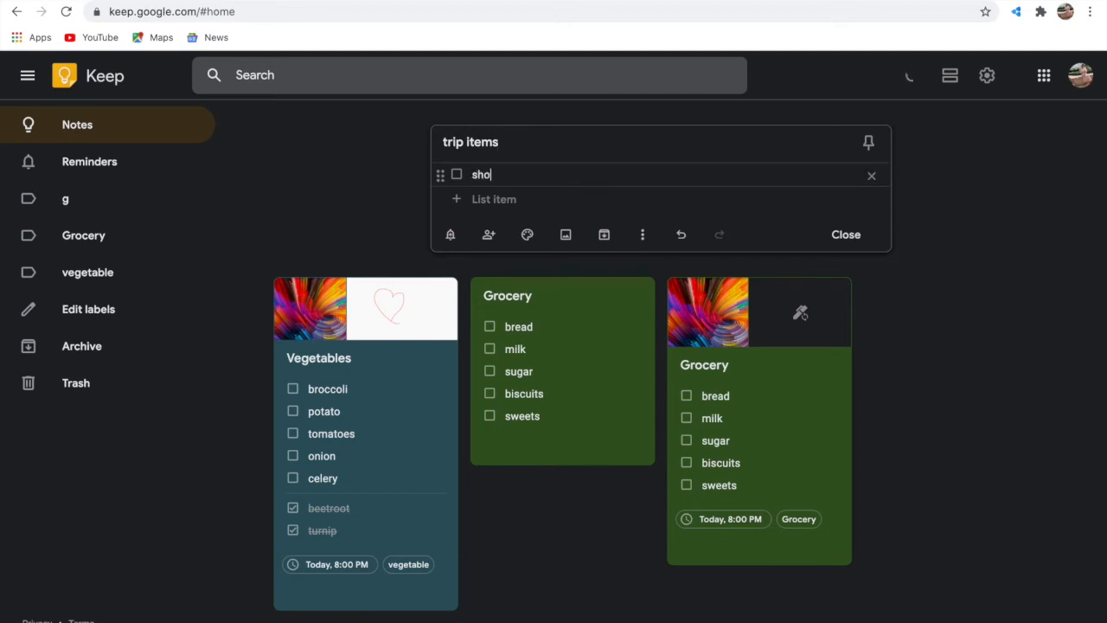
pyautogui.write('wert gel')
pyautogui.press('Return')
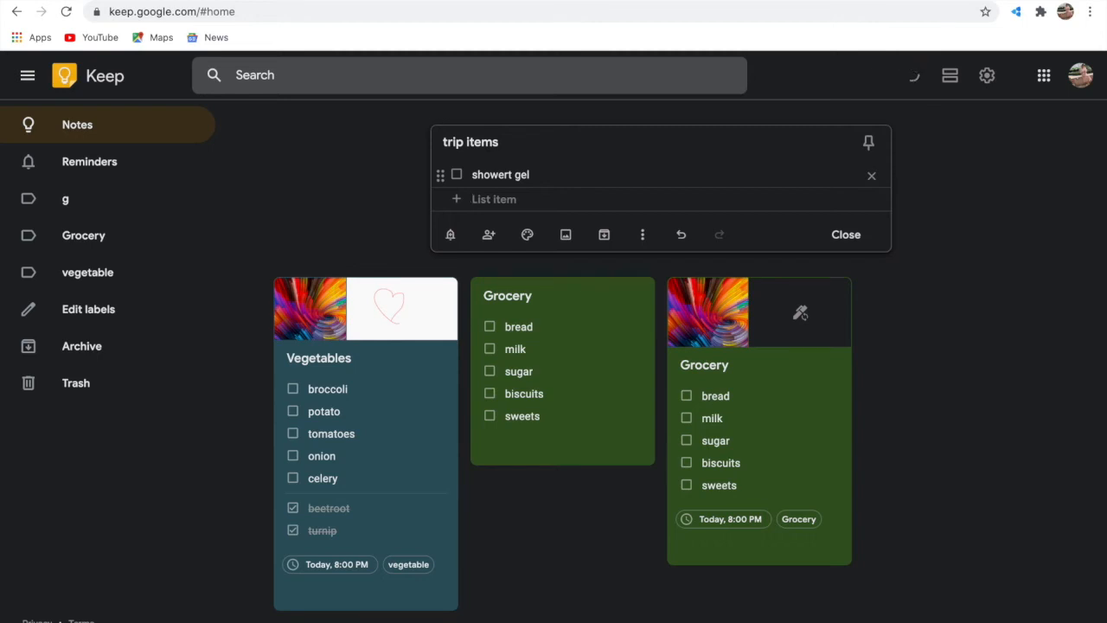
pyautogui.write('showert cap')
pyautogui.press('Return')
pyautogui.write('bathrobes')
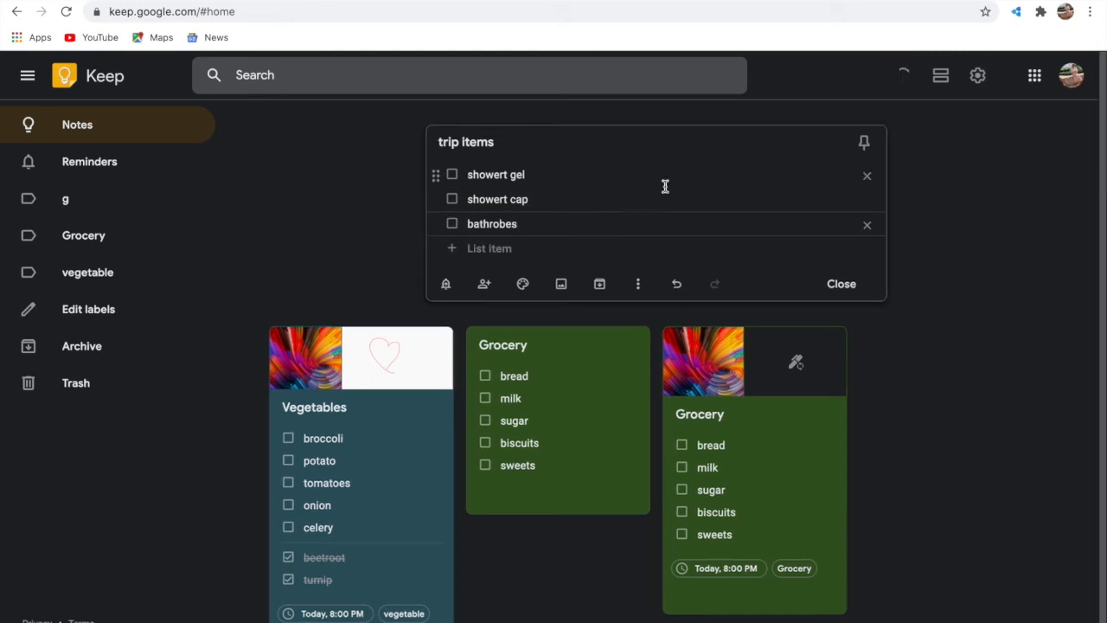
pyautogui.click(834, 282)
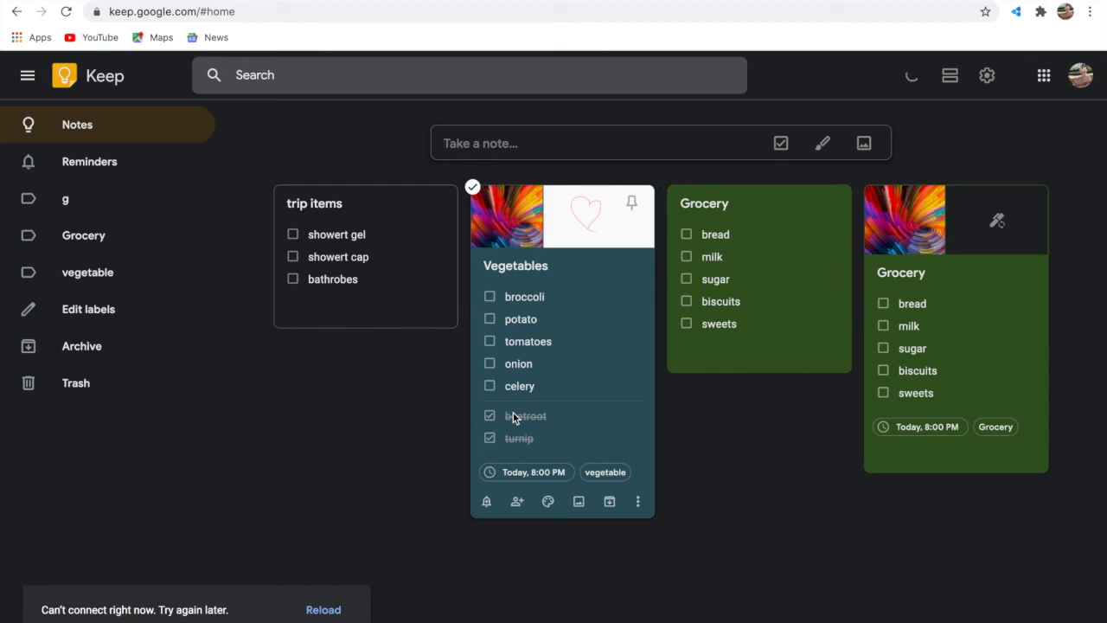
# Step: Delete the Grocery note that has no image, and undo the deletion
pyautogui.click(836, 357)
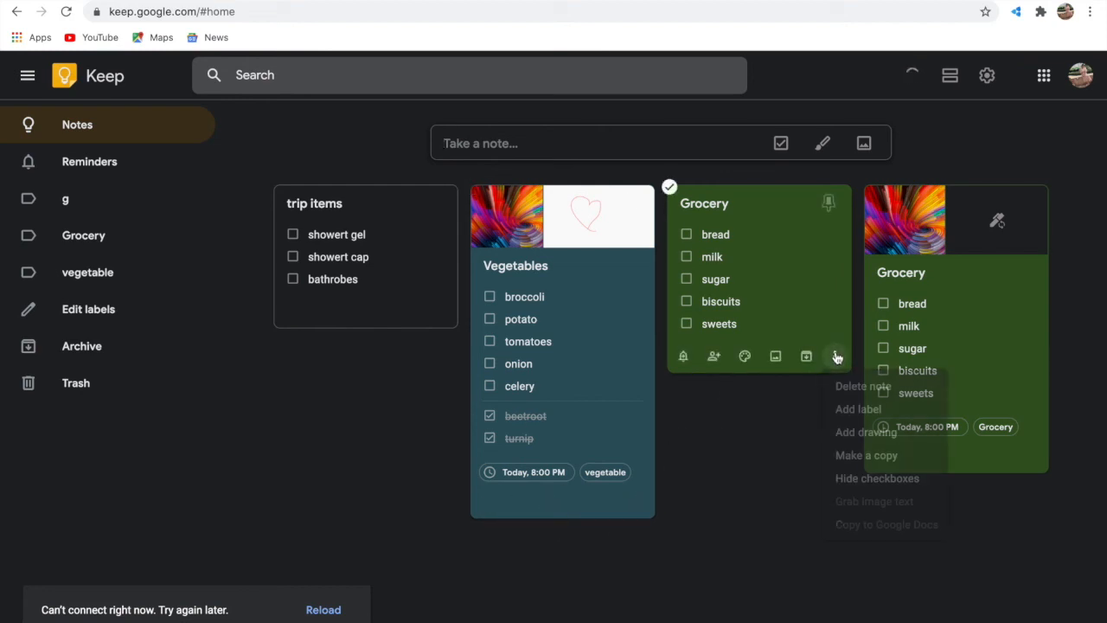
pyautogui.click(850, 387)
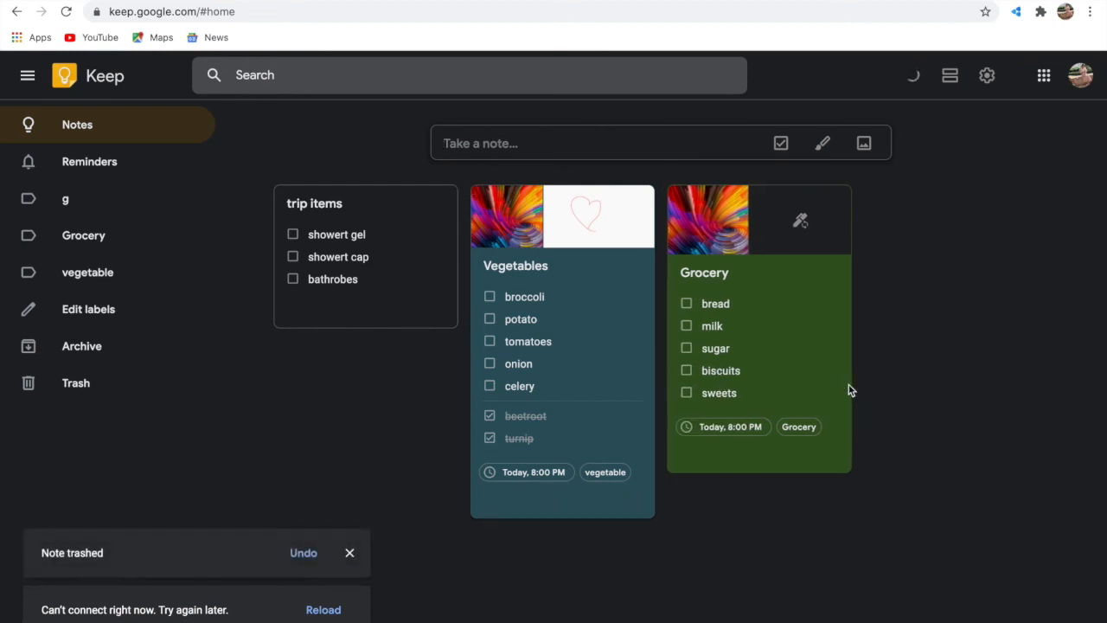
pyautogui.click(302, 553)
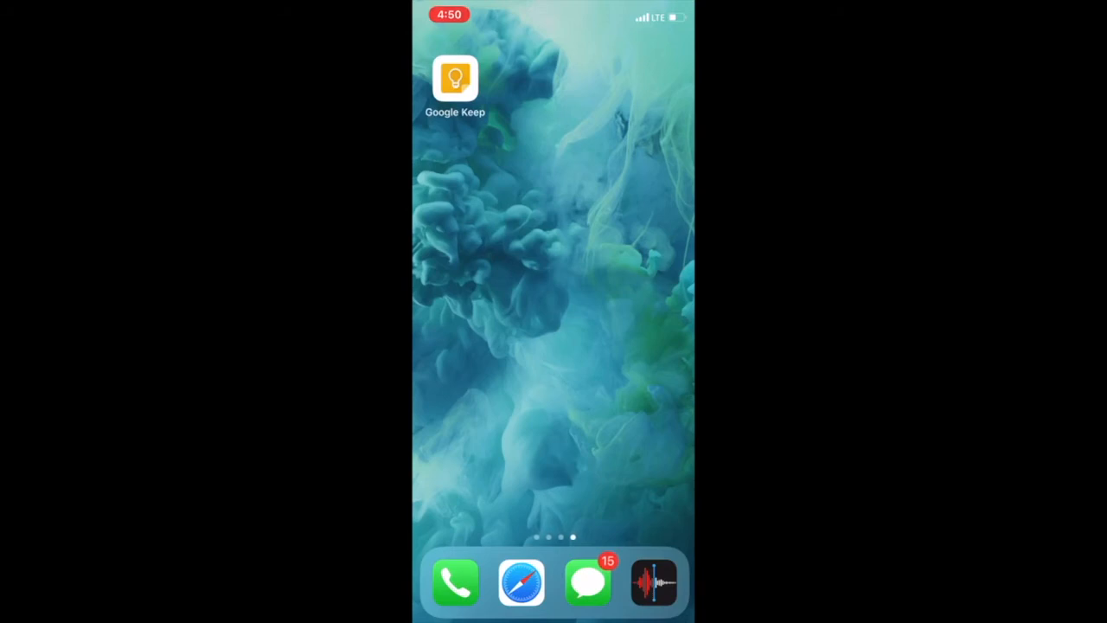
# Step: Open Google Keep on the phone and create a new note titled "Grocery"
pyautogui.click(455, 78)
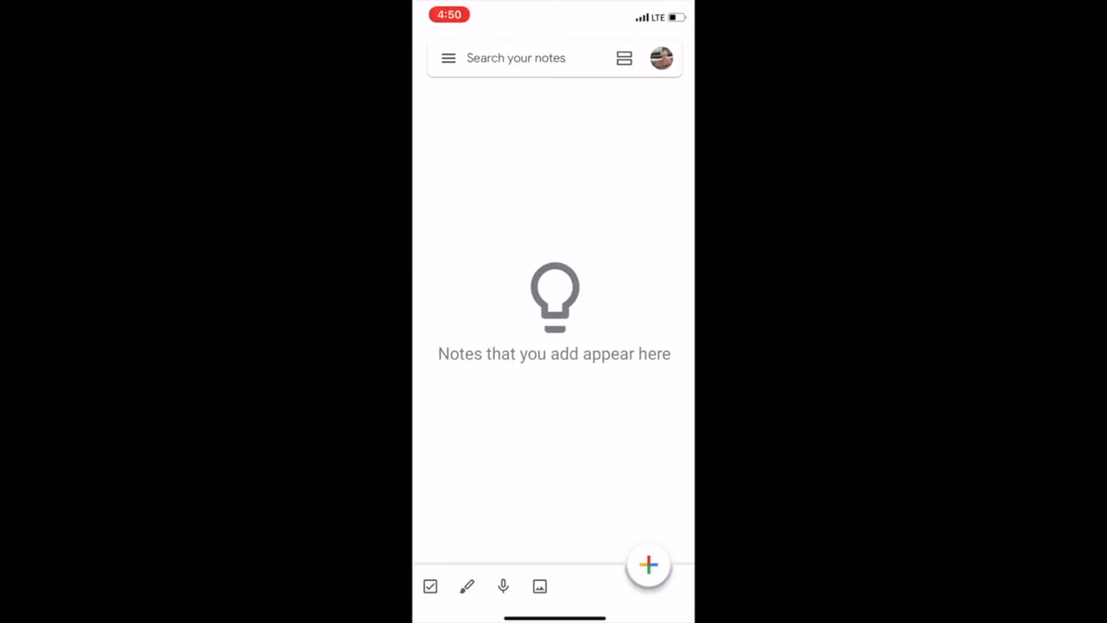
pyautogui.click(649, 564)
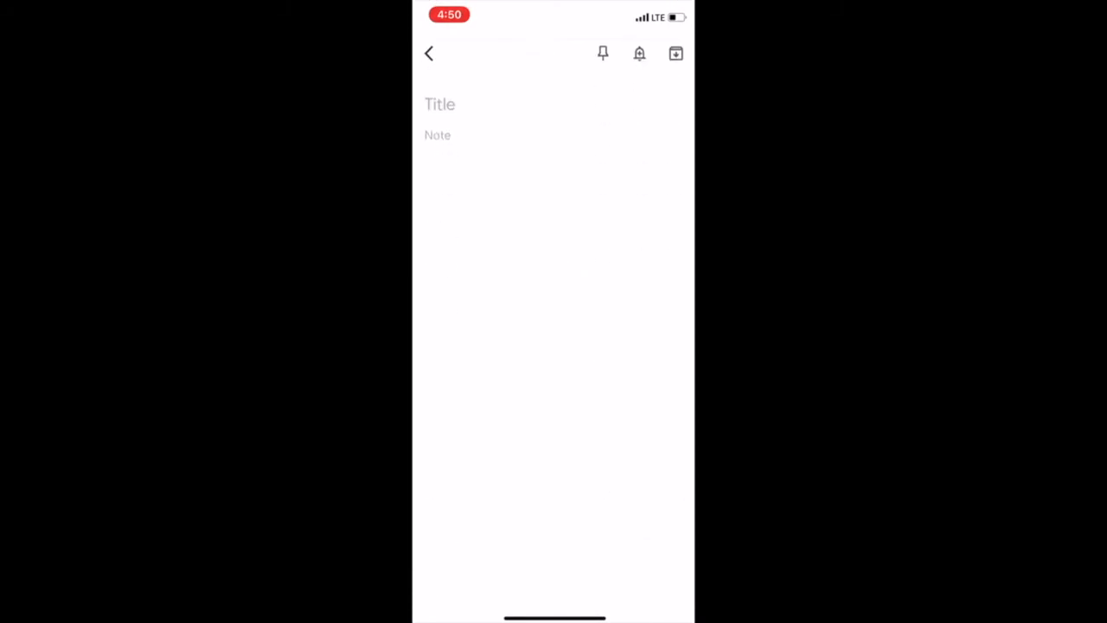
pyautogui.click(439, 103)
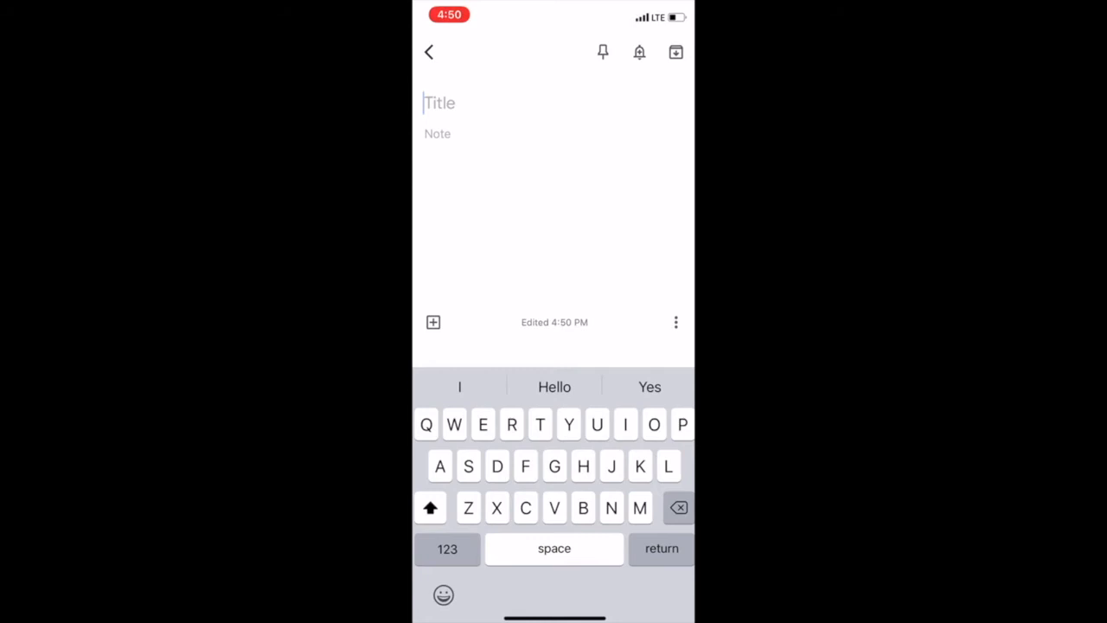
pyautogui.write('Gro')
pyautogui.click(554, 386)
pyautogui.press('Return')
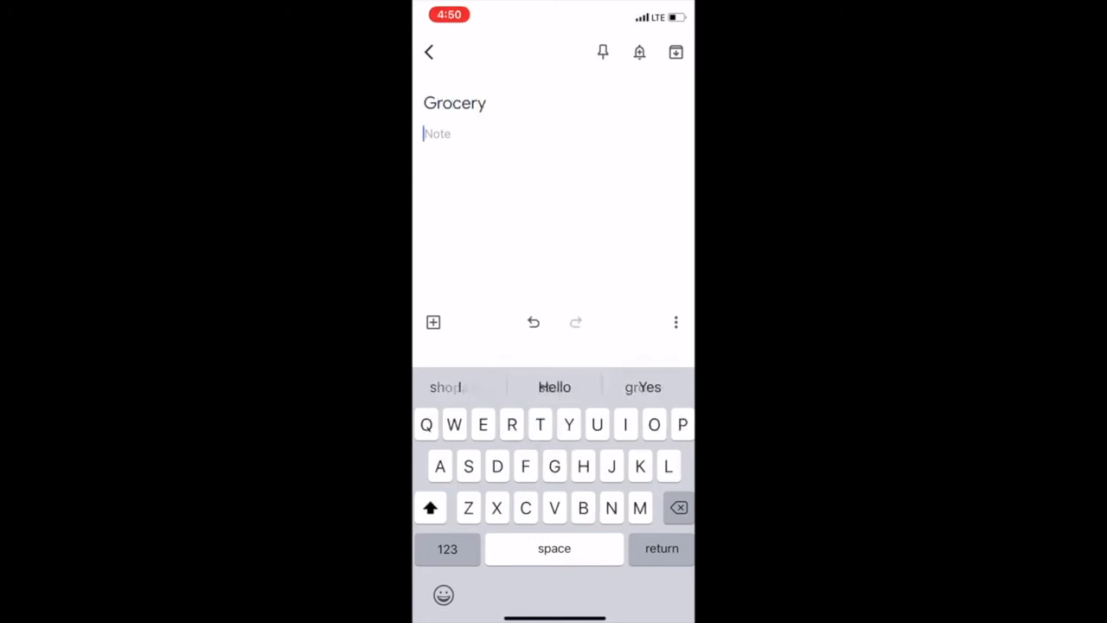
# Step: List Oats, Bread, Butter, Milk, Sugar, Eggs, Granola and Pulses on separate lines in the Grocery note's body
pyautogui.write('Oats')
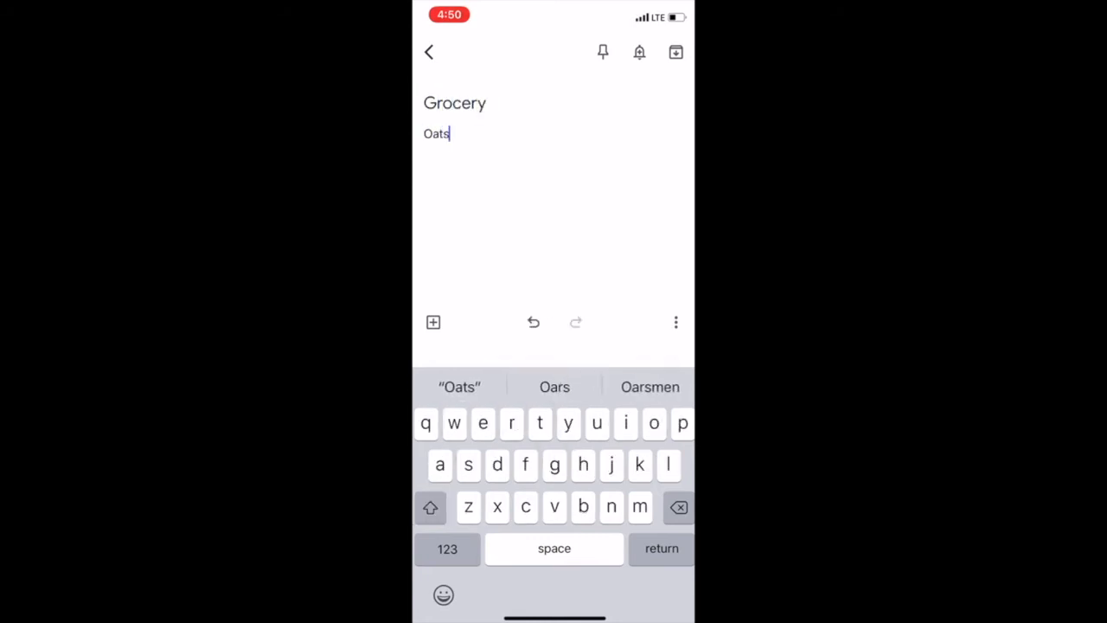
pyautogui.press('Return')
pyautogui.write('Bread')
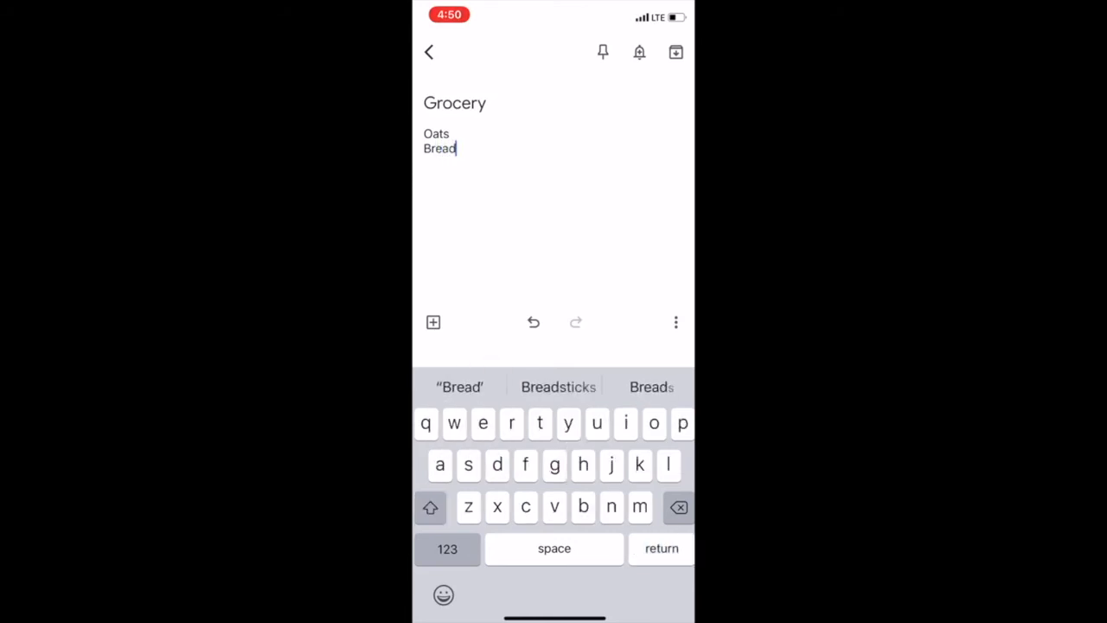
pyautogui.press('Return')
pyautogui.write('Butter')
pyautogui.press('Return')
pyautogui.write('Milk')
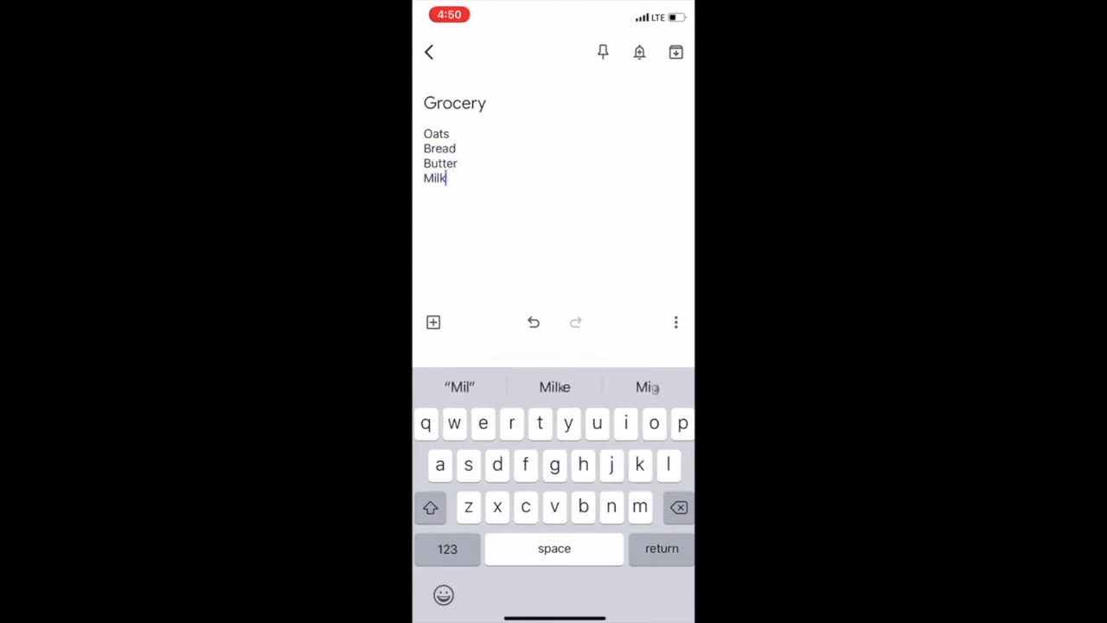
pyautogui.press('Return')
pyautogui.write('Sugar')
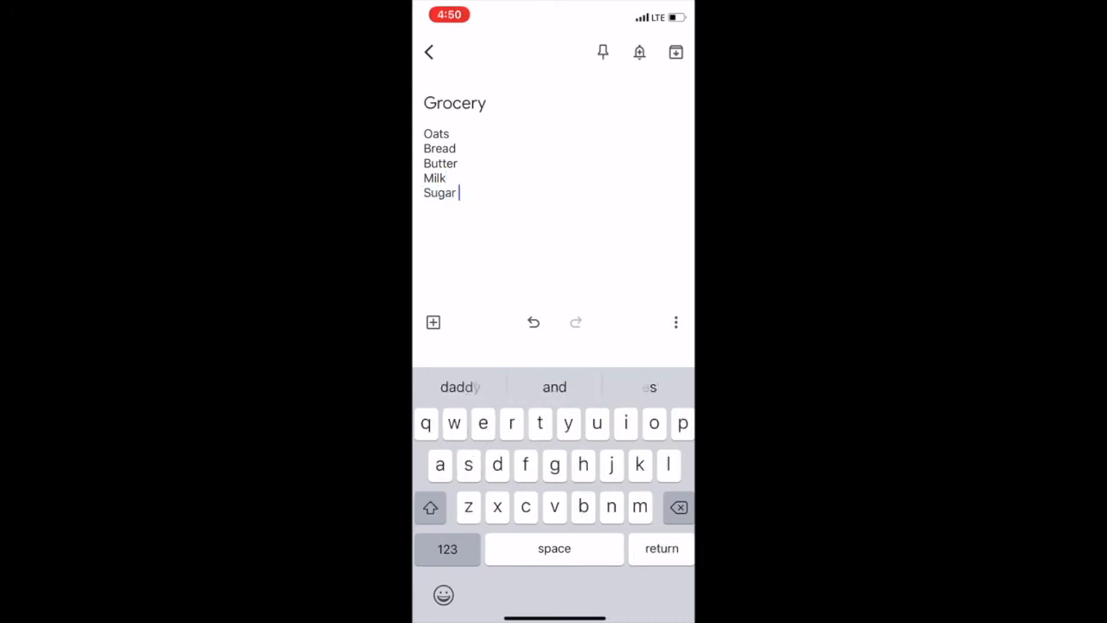
pyautogui.press('Return')
pyautogui.write('Eggs')
pyautogui.press('Return')
pyautogui.write('Granola')
pyautogui.press('Return')
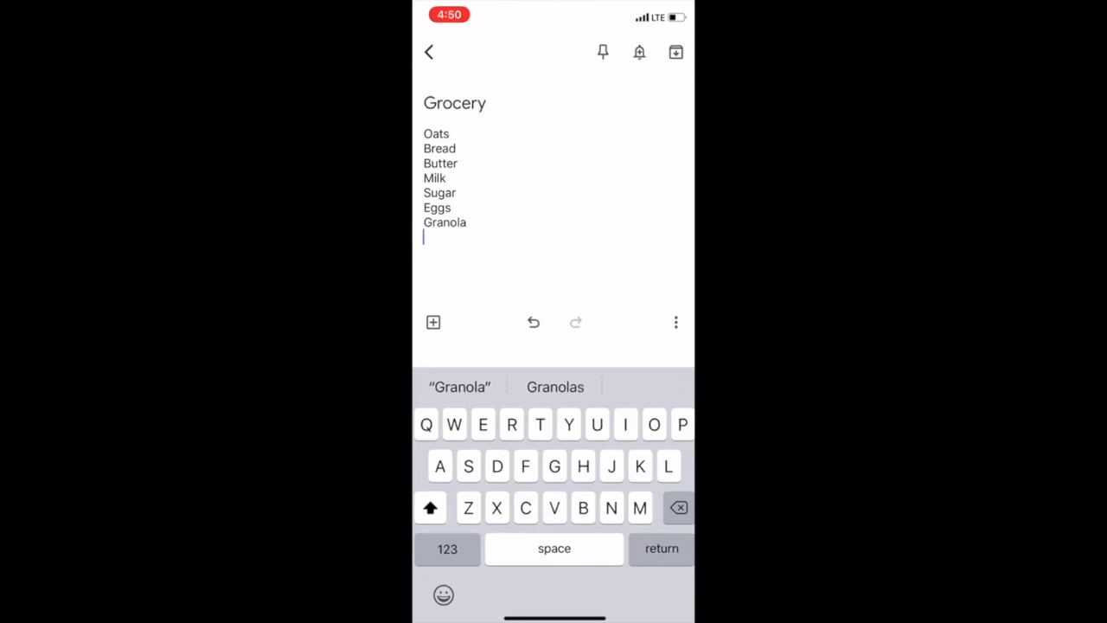
pyautogui.write('Pulses')
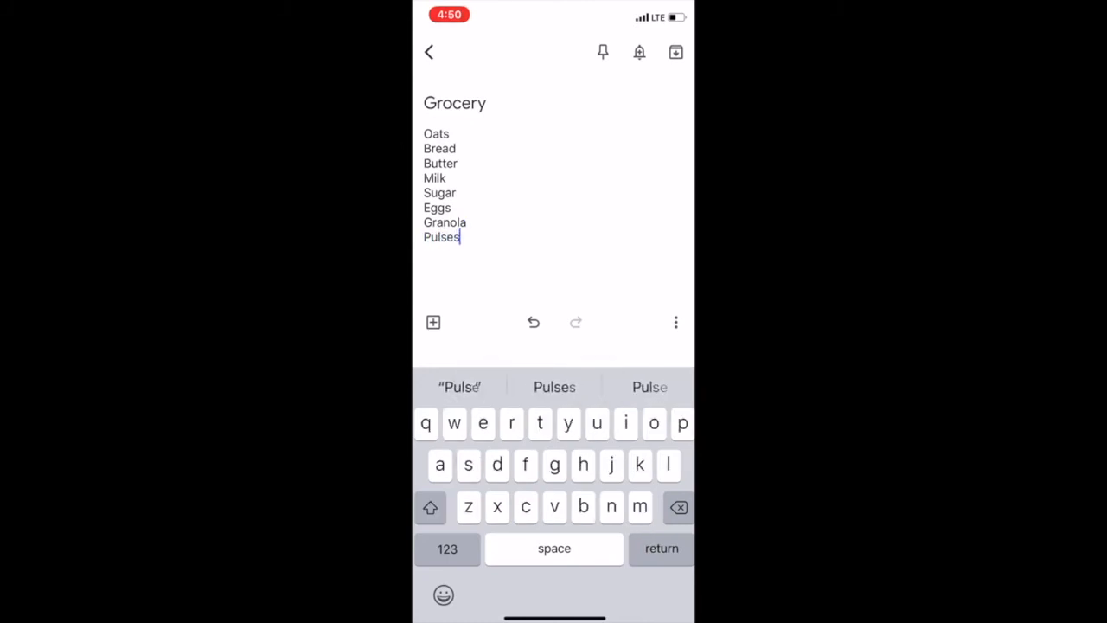
# Step: Convert the grocery list to checkboxes and tick off Oats
pyautogui.click(467, 222)
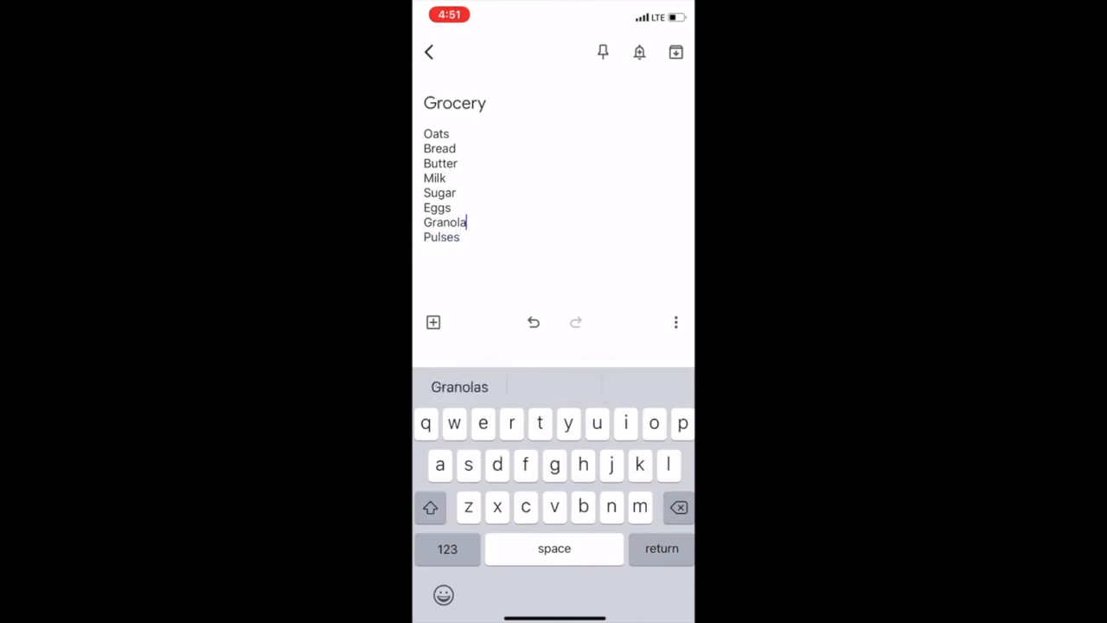
pyautogui.click(434, 323)
pyautogui.click(493, 544)
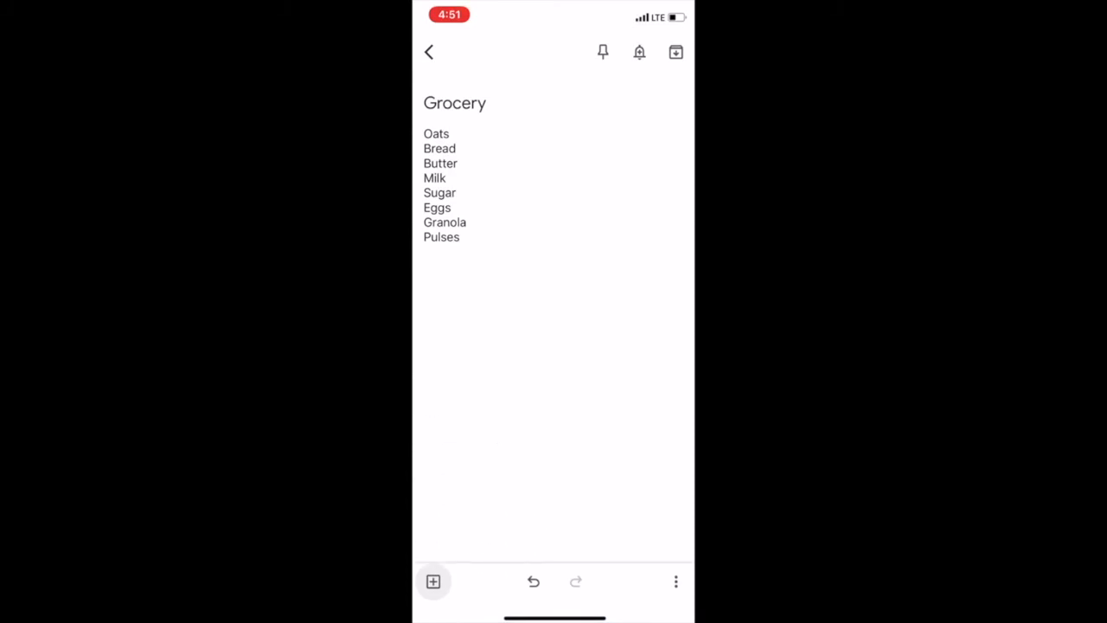
pyautogui.click(458, 134)
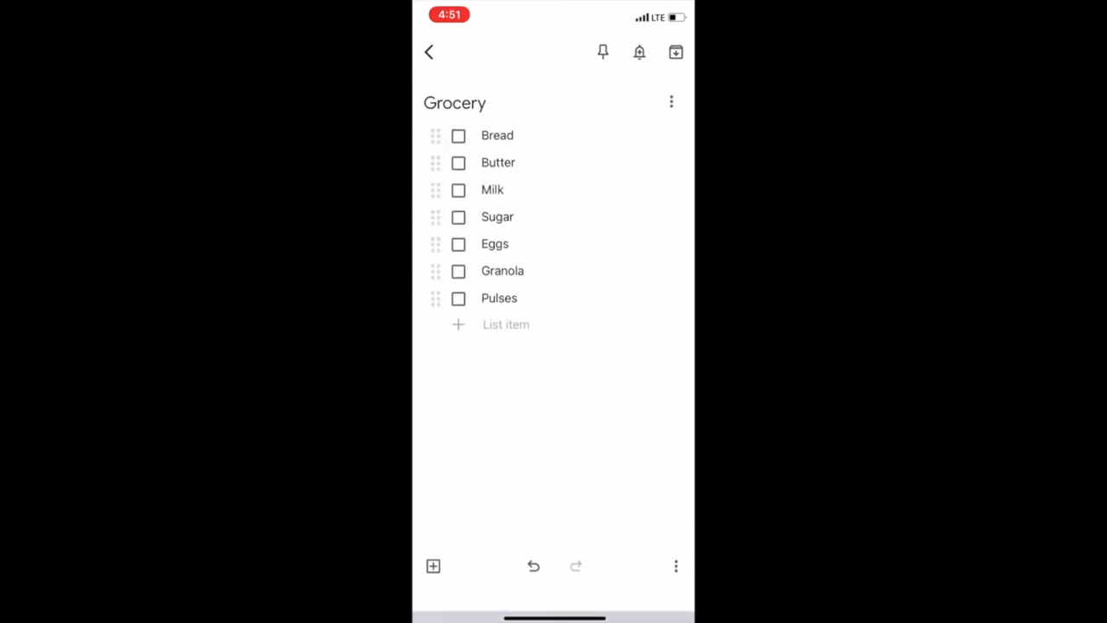
# Step: Tick off Bread in the Grocery checklist and hide the note's tick boxes
pyautogui.click(459, 134)
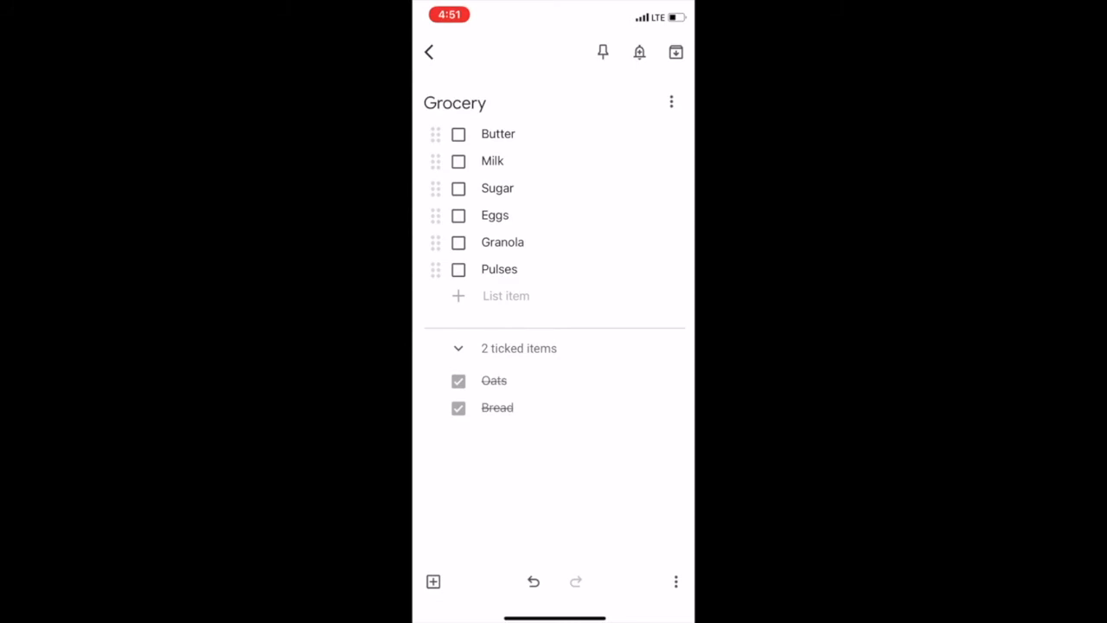
pyautogui.click(433, 581)
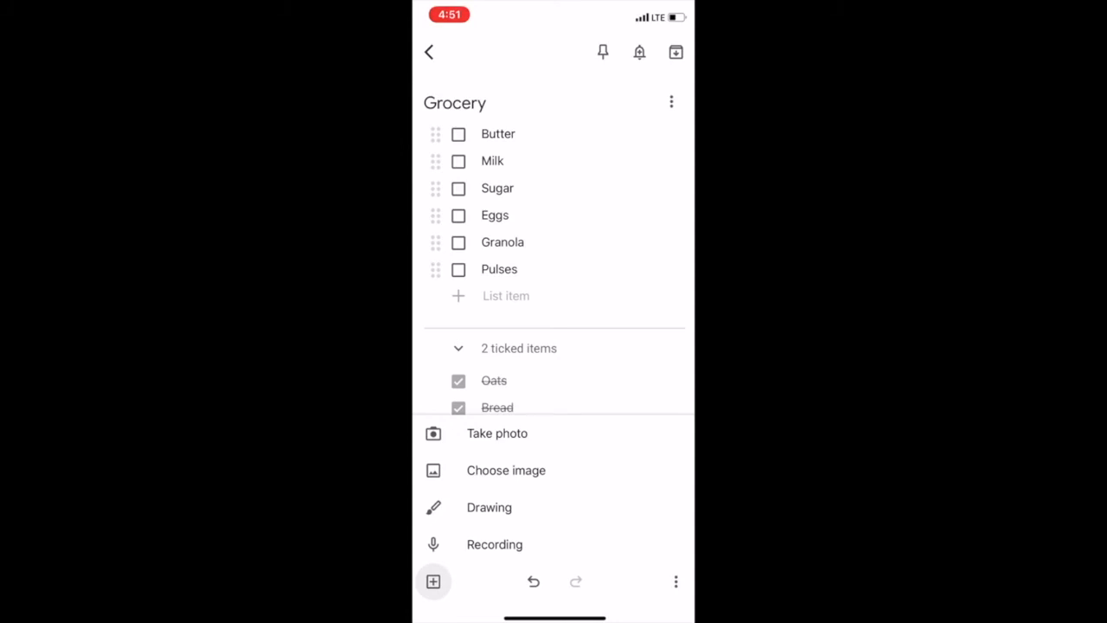
pyautogui.click(671, 102)
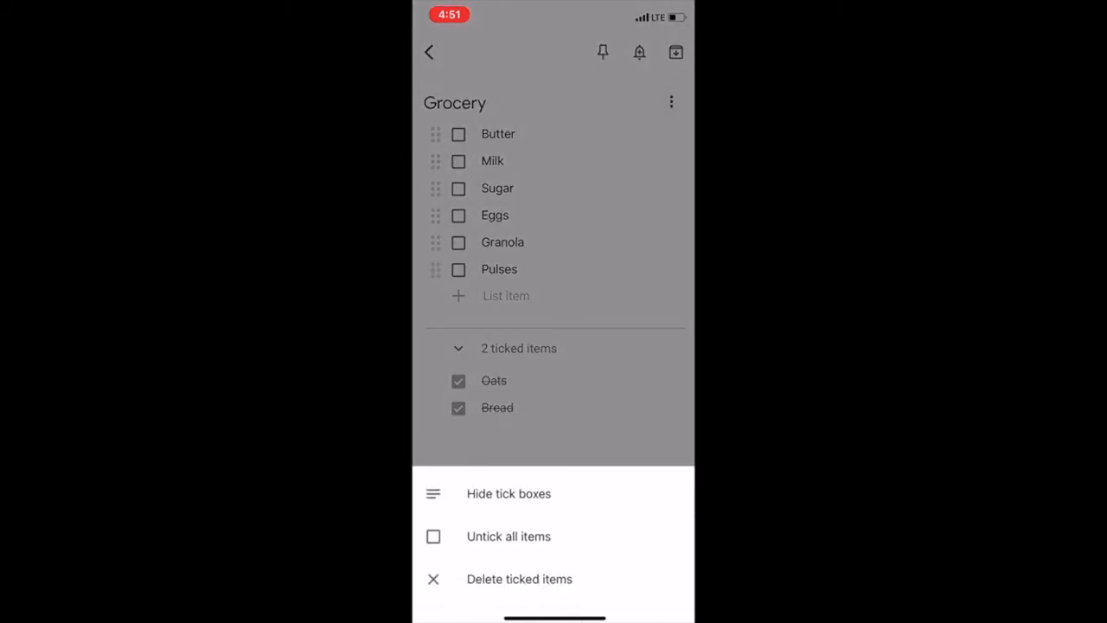
pyautogui.click(519, 579)
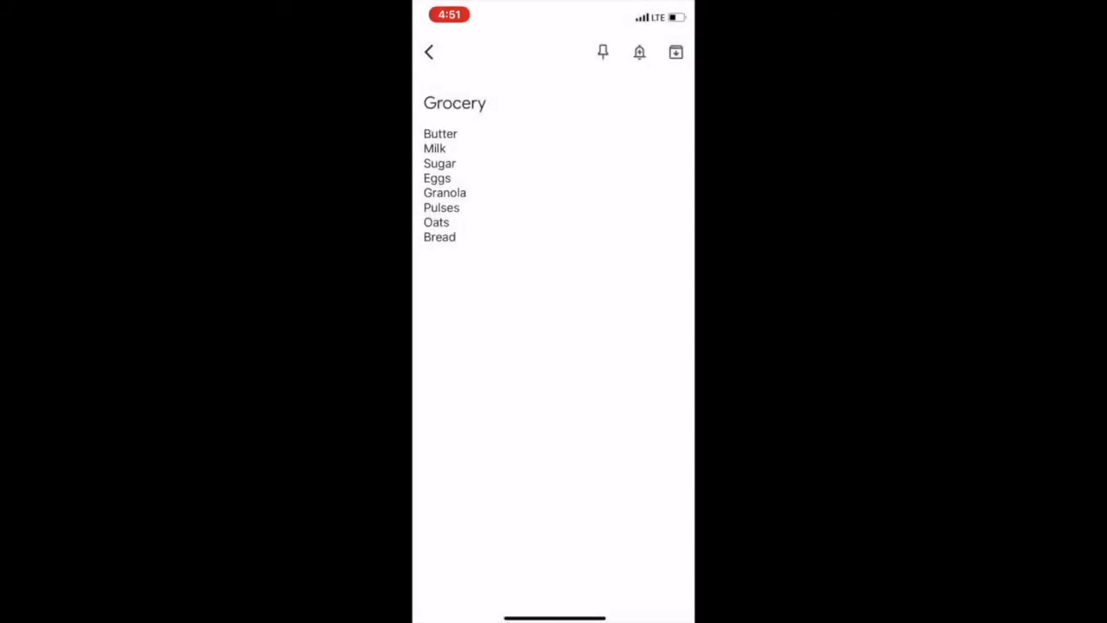
# Step: Convert the Grocery note's plain text list back to tick boxes
pyautogui.click(423, 133)
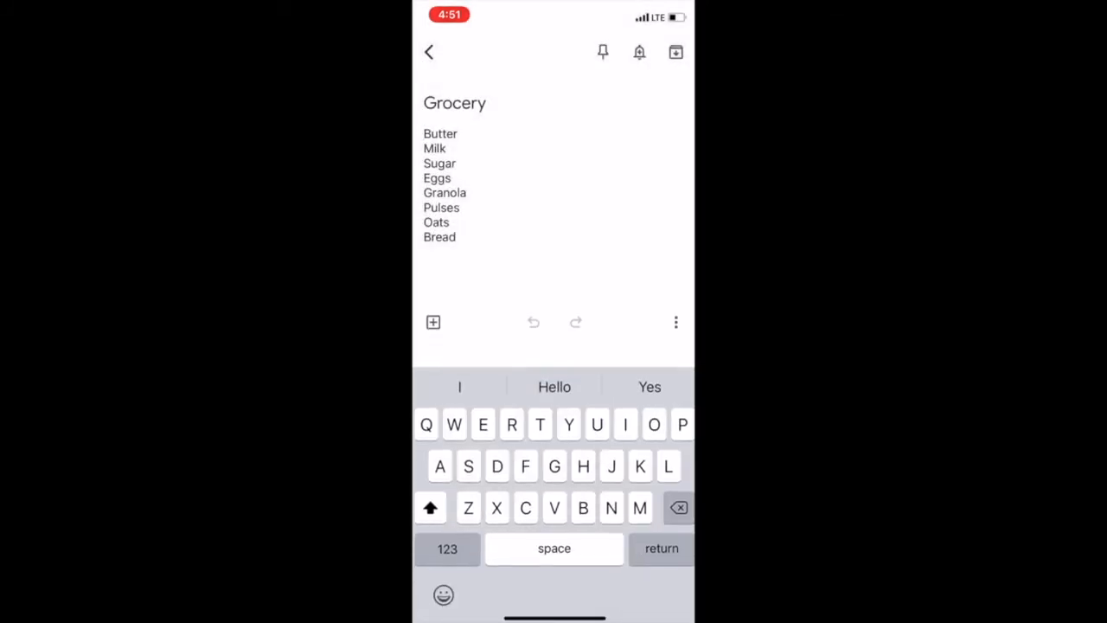
pyautogui.click(433, 321)
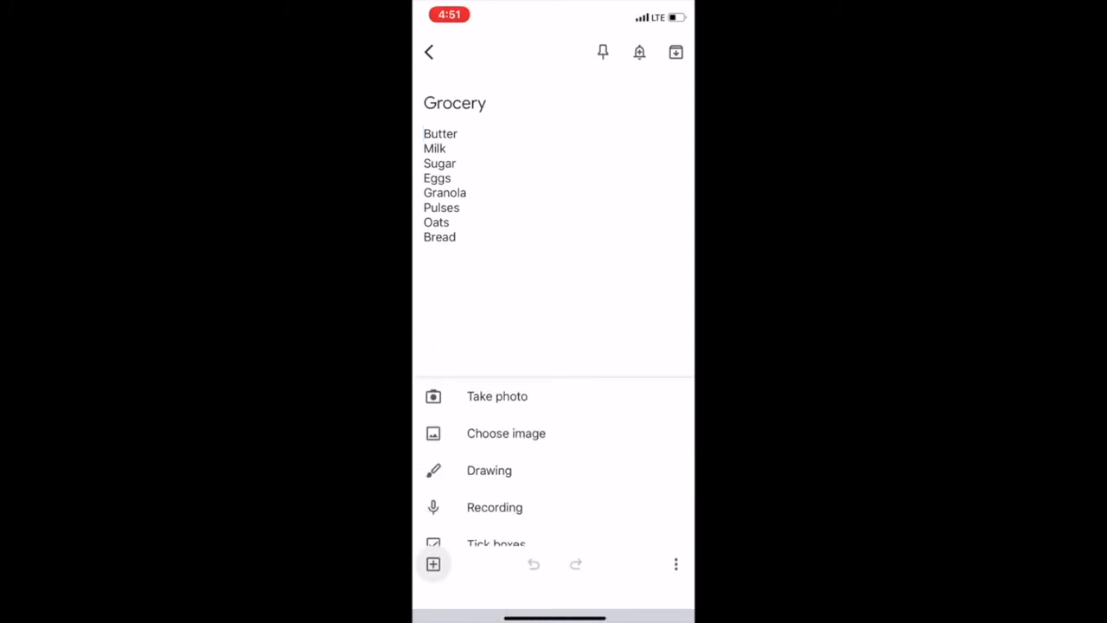
pyautogui.click(434, 581)
pyautogui.click(433, 581)
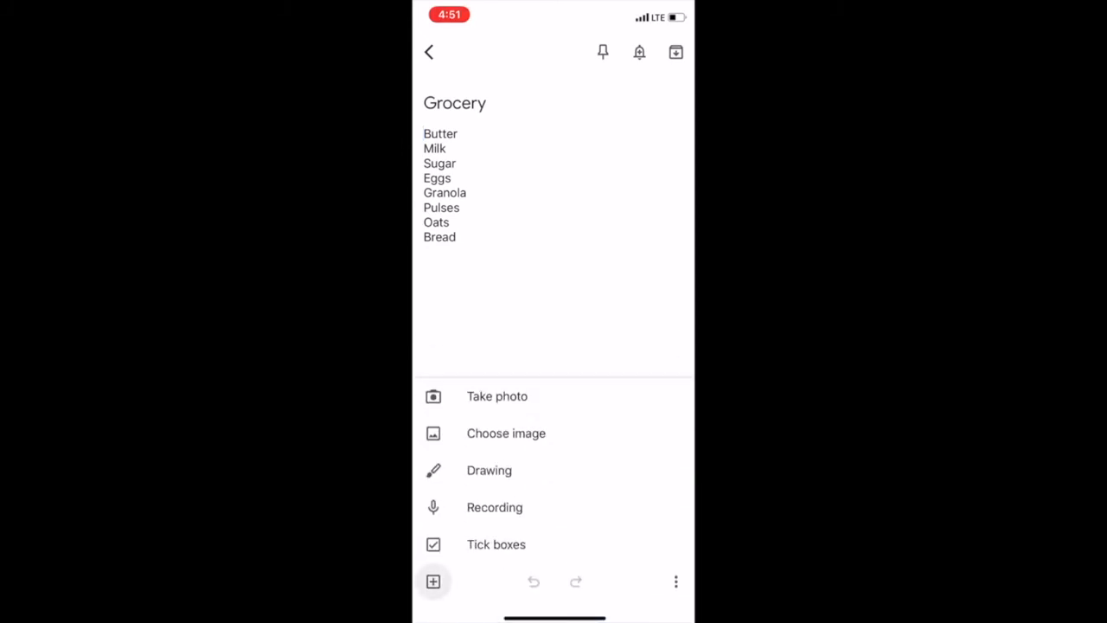
pyautogui.click(496, 544)
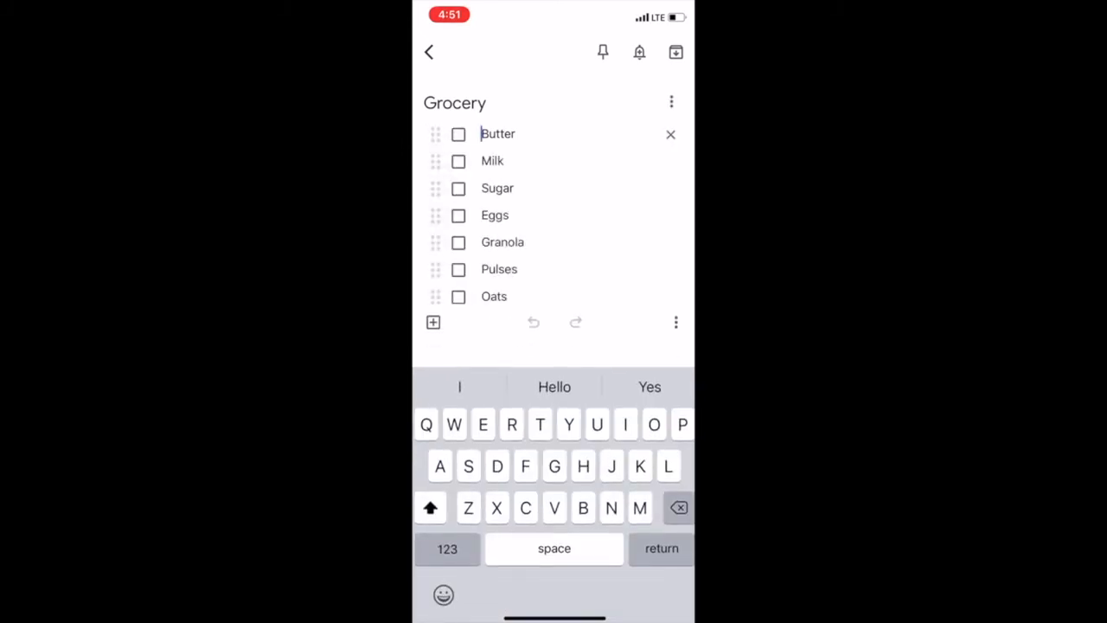
# Step: Change the Grocery note's background colour to brown
pyautogui.click(675, 322)
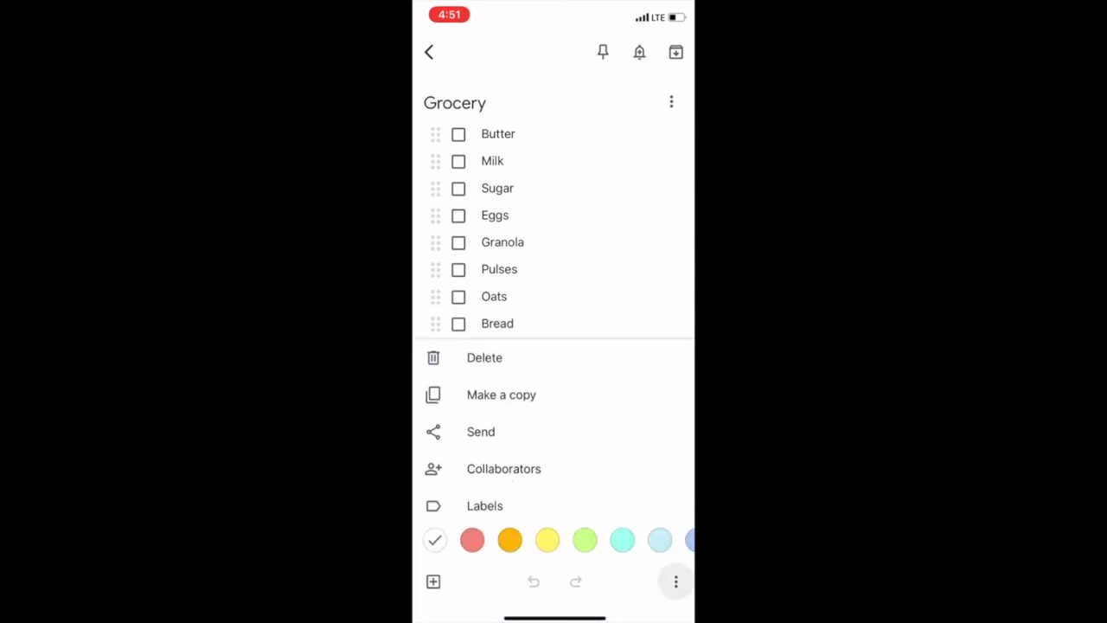
pyautogui.moveTo(640, 539); pyautogui.dragTo(432, 540)
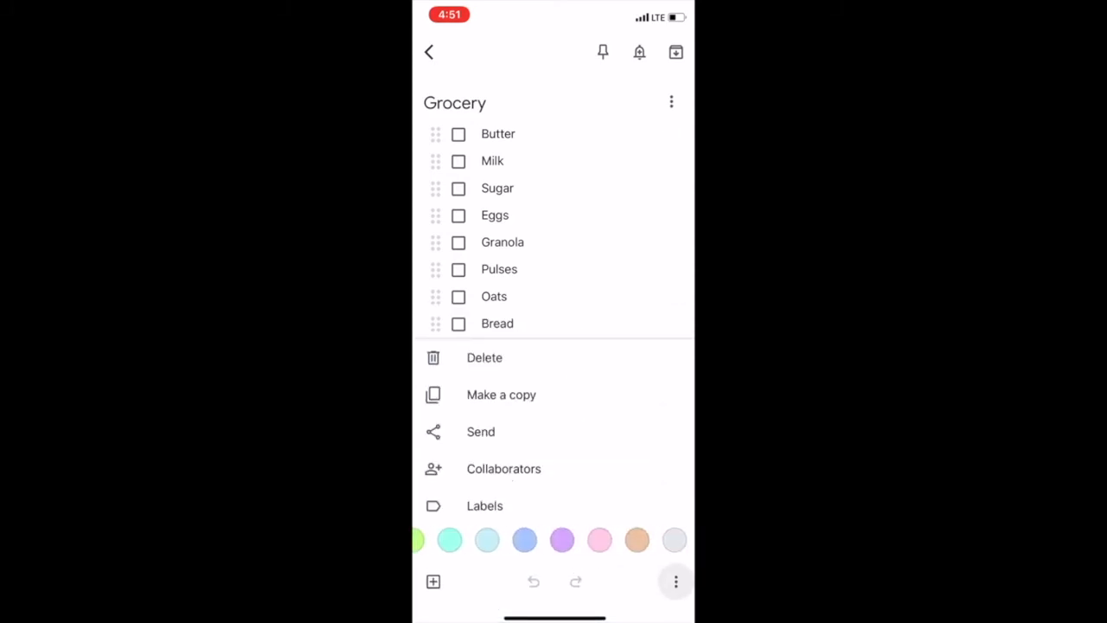
pyautogui.click(636, 540)
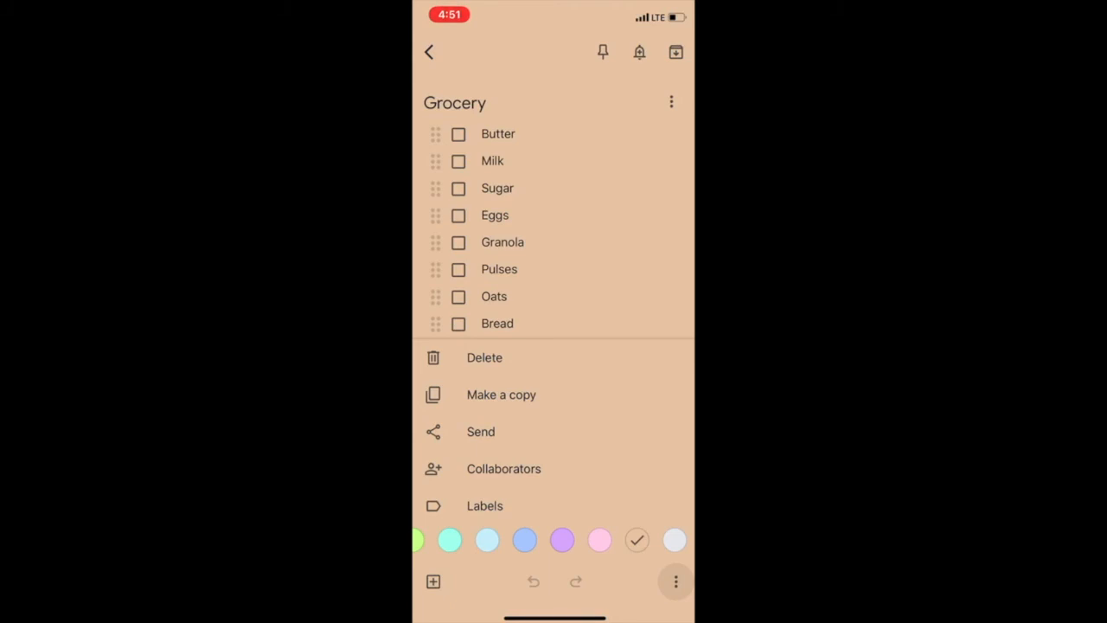
# Step: Make a copy of the brown Grocery note and apply the existing Grocery label to the copy
pyautogui.click(502, 394)
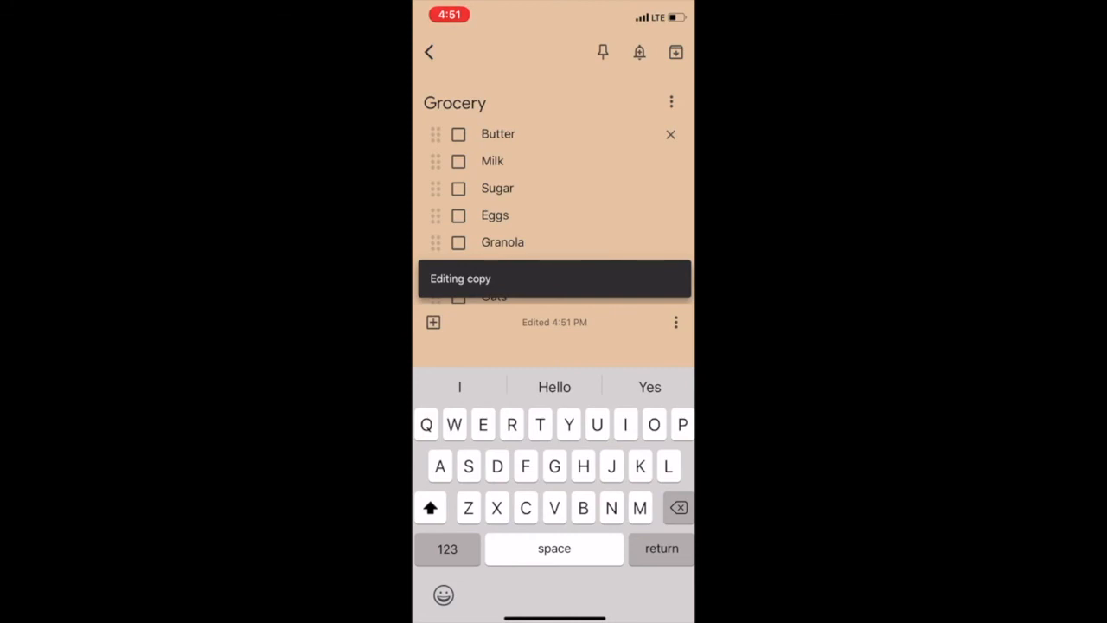
pyautogui.click(675, 322)
pyautogui.click(675, 578)
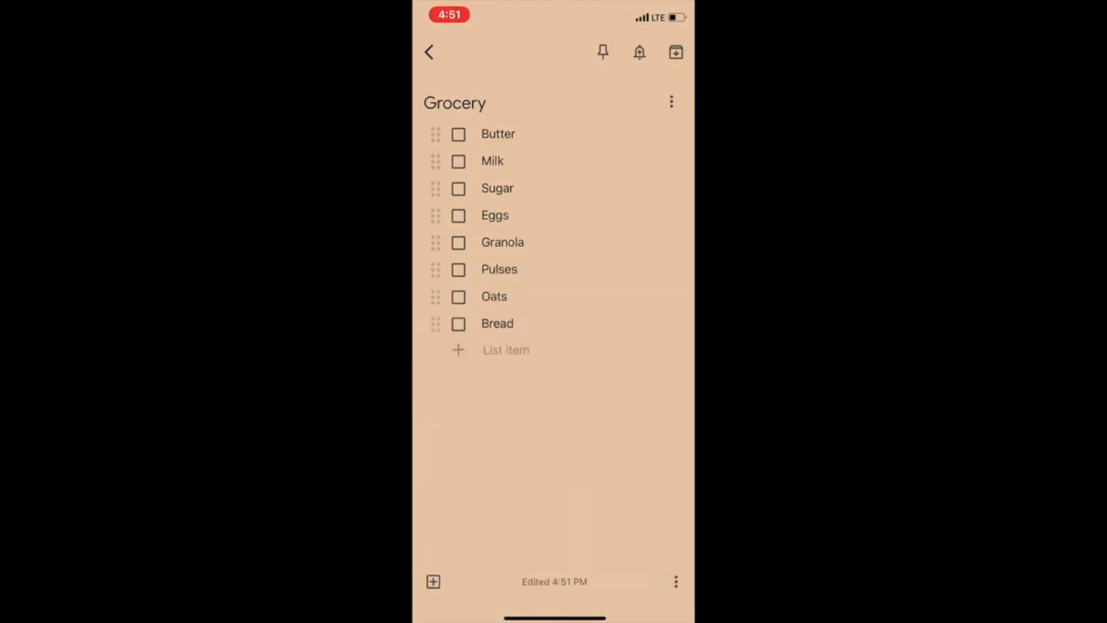
pyautogui.click(676, 581)
pyautogui.click(484, 505)
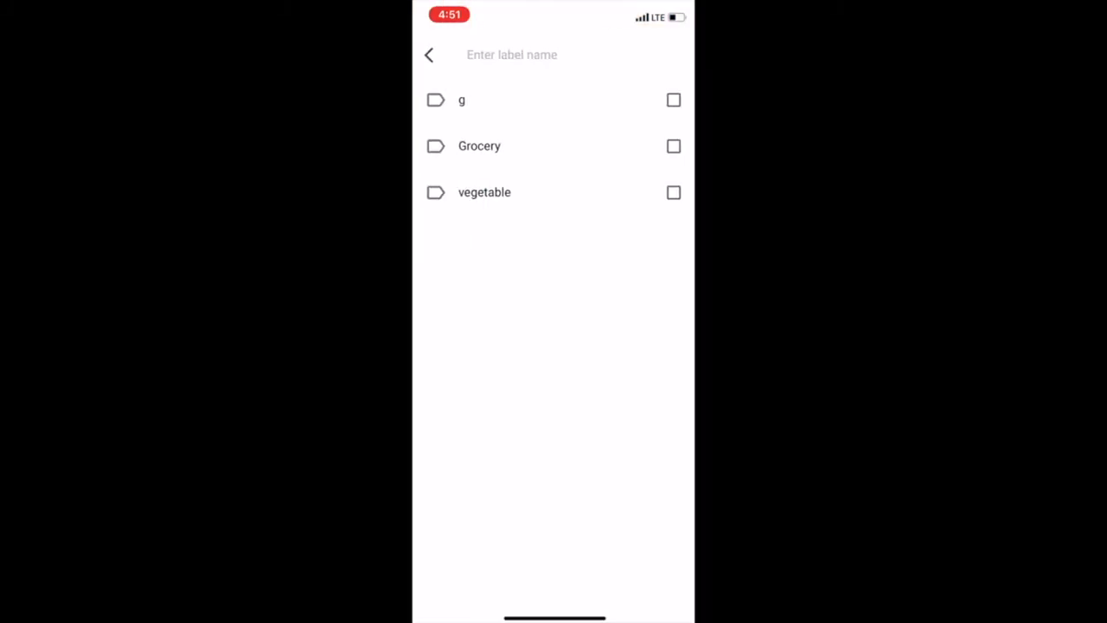
pyautogui.click(673, 146)
pyautogui.click(429, 56)
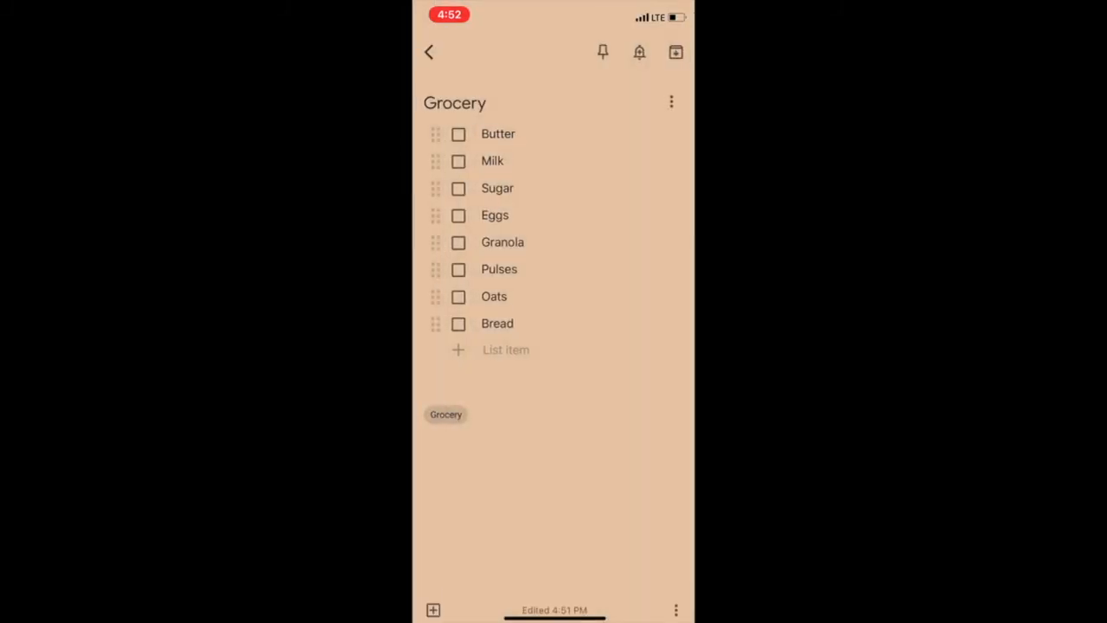
# Step: Delete the copy of the Grocery note that carries the Grocery label
pyautogui.click(675, 582)
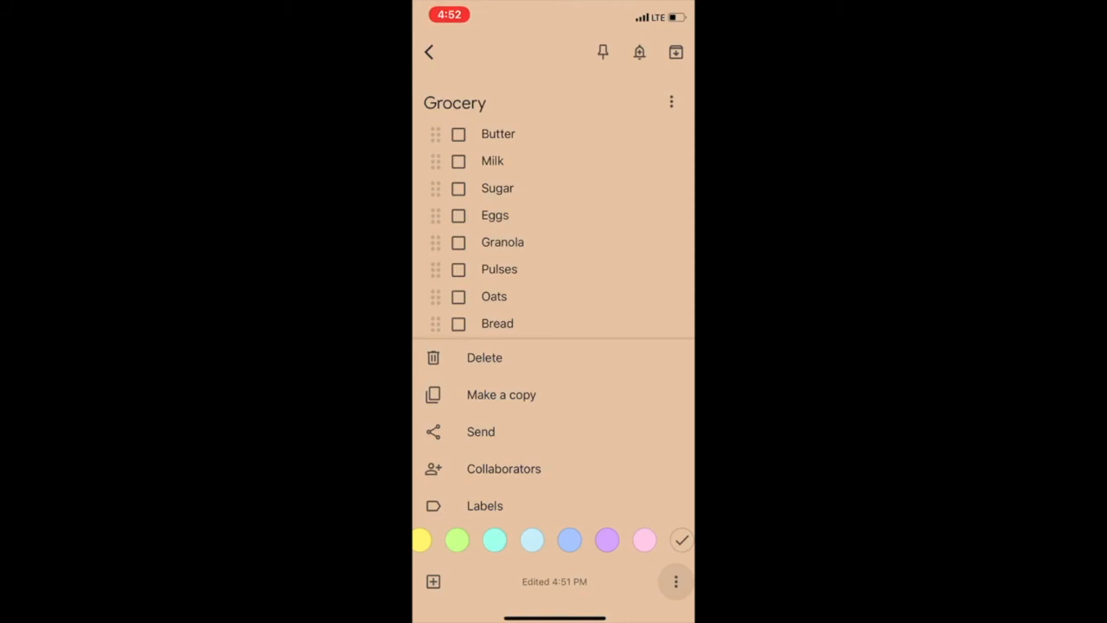
pyautogui.click(484, 358)
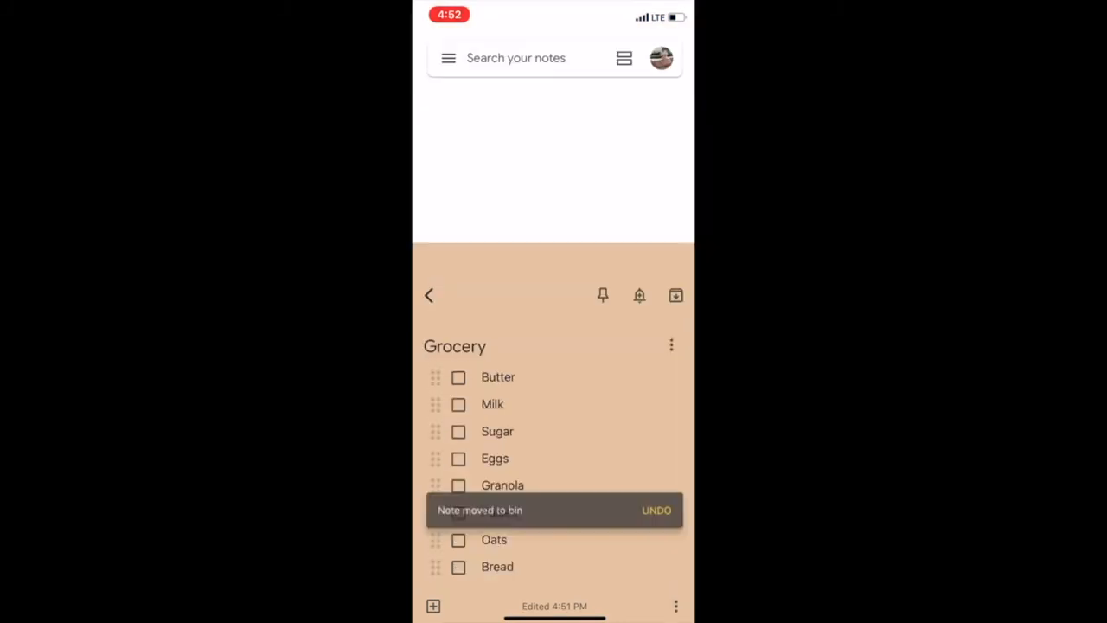
pyautogui.click(663, 510)
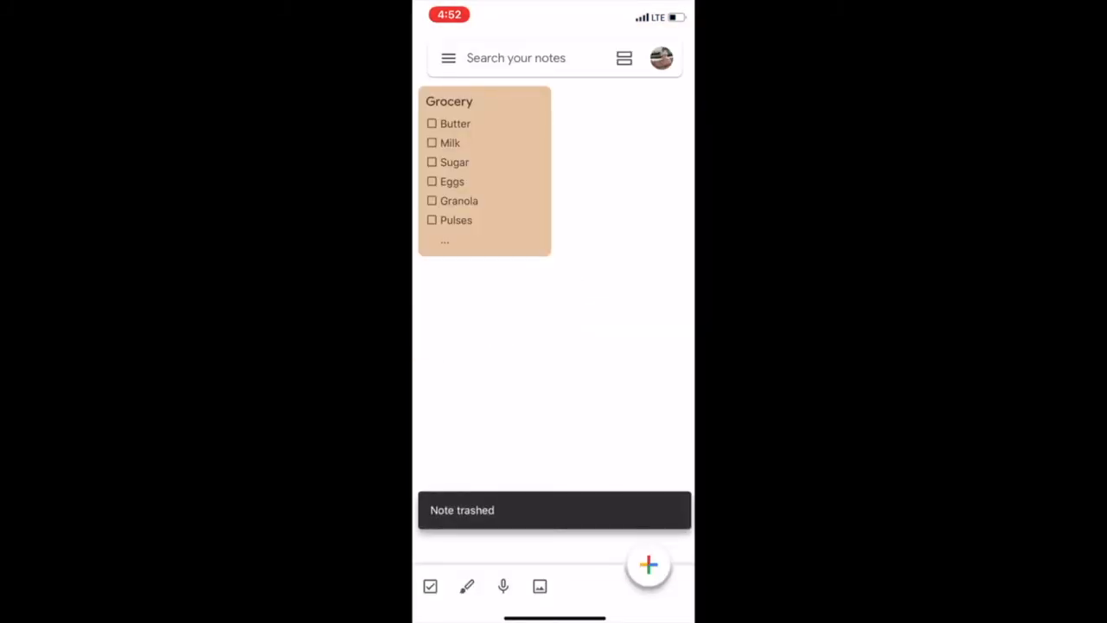
# Step: View the reminder date and time options of the remaining Grocery note, and return to the notes list without setting one
pyautogui.click(484, 171)
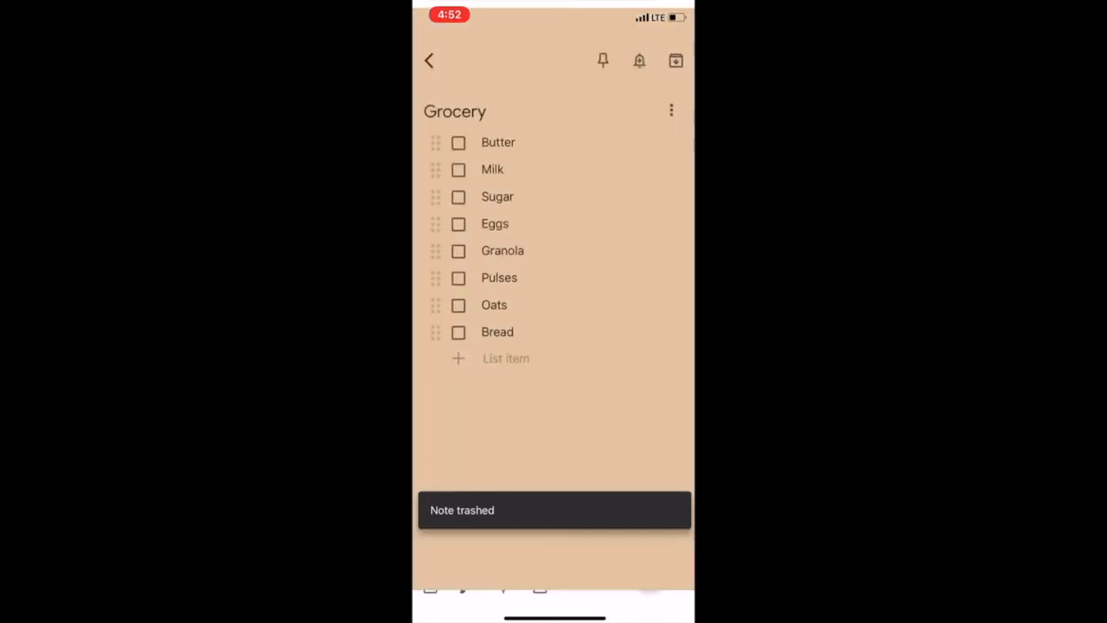
pyautogui.click(639, 52)
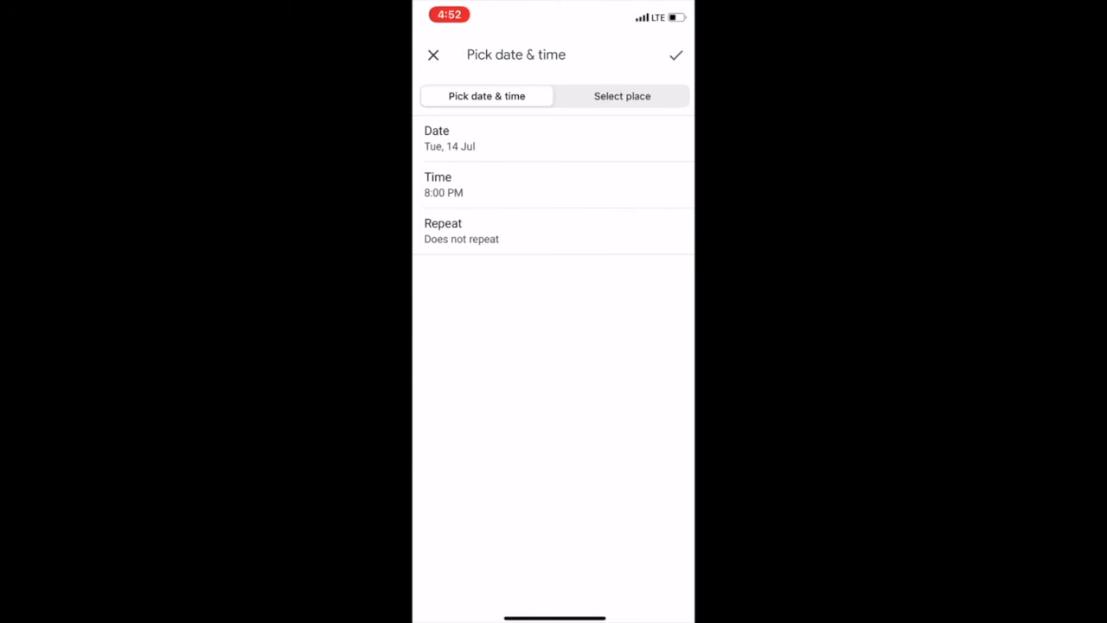
pyautogui.click(433, 56)
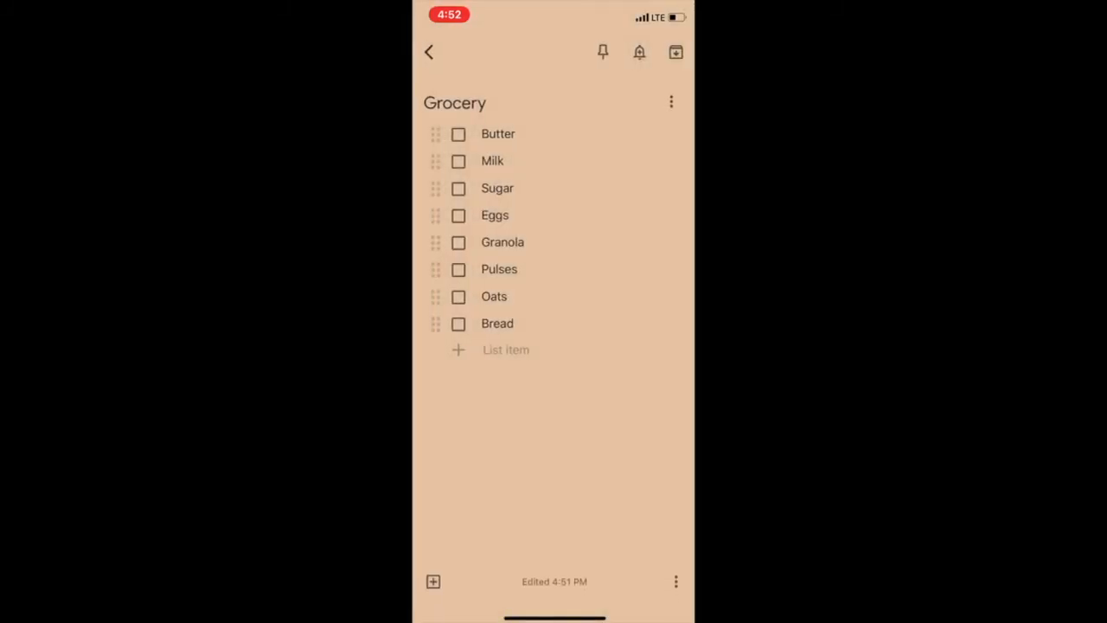
pyautogui.click(428, 52)
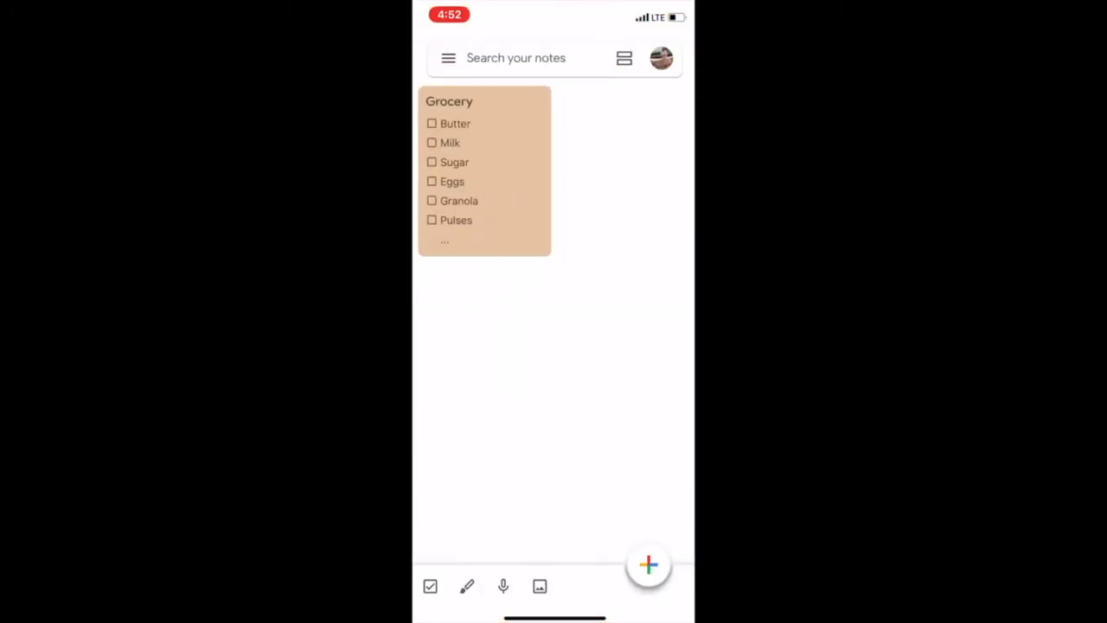